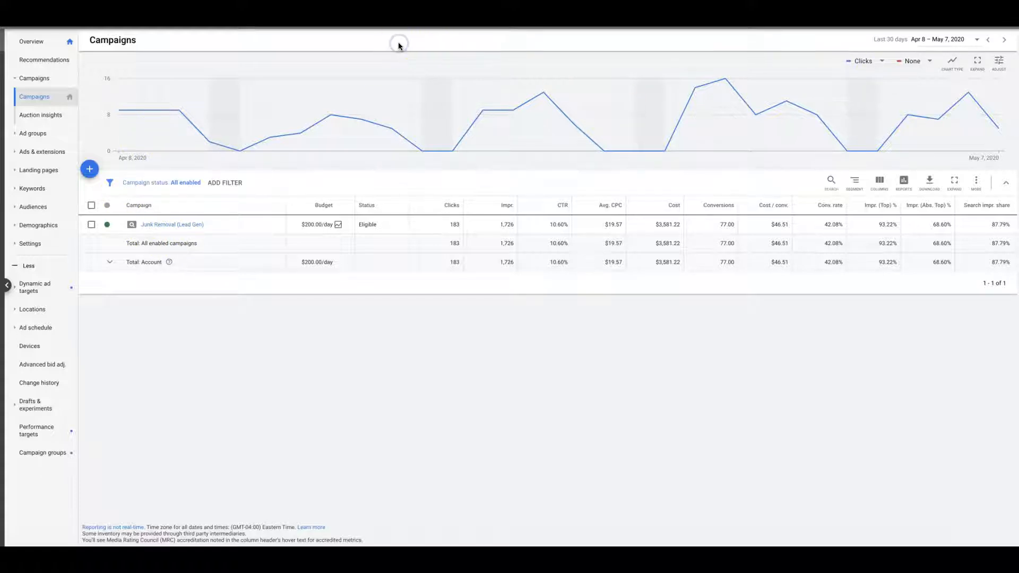
- Open the Junk Removal (Lead Gen) campaign and view the keywords of its junk removal ad group
click(188, 226)
click(185, 226)
click(185, 227)
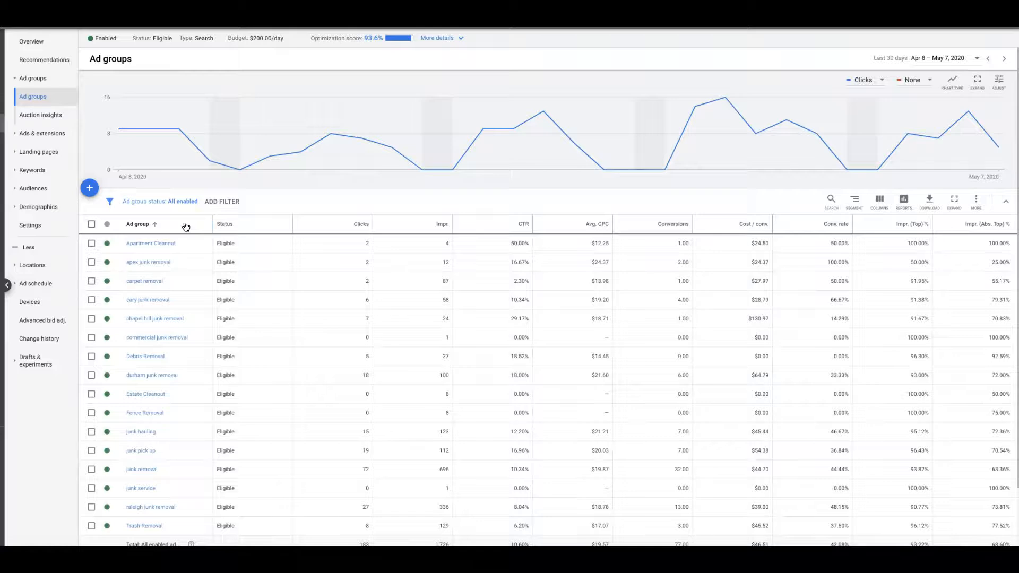
scroll(291, 284, down, 1)
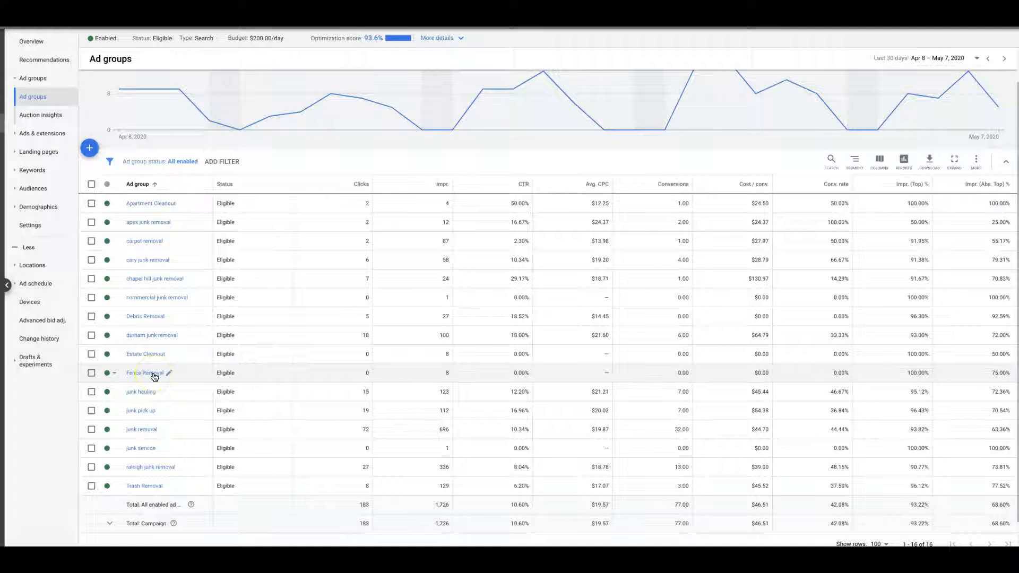
click(147, 434)
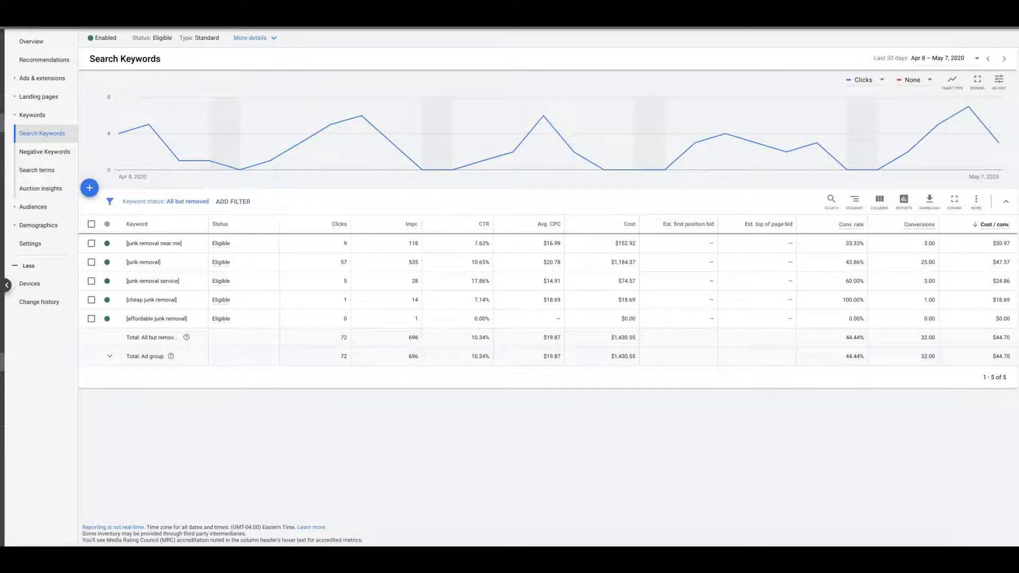
- Return to the campaign's ad groups and look through the whole list
click(2, 123)
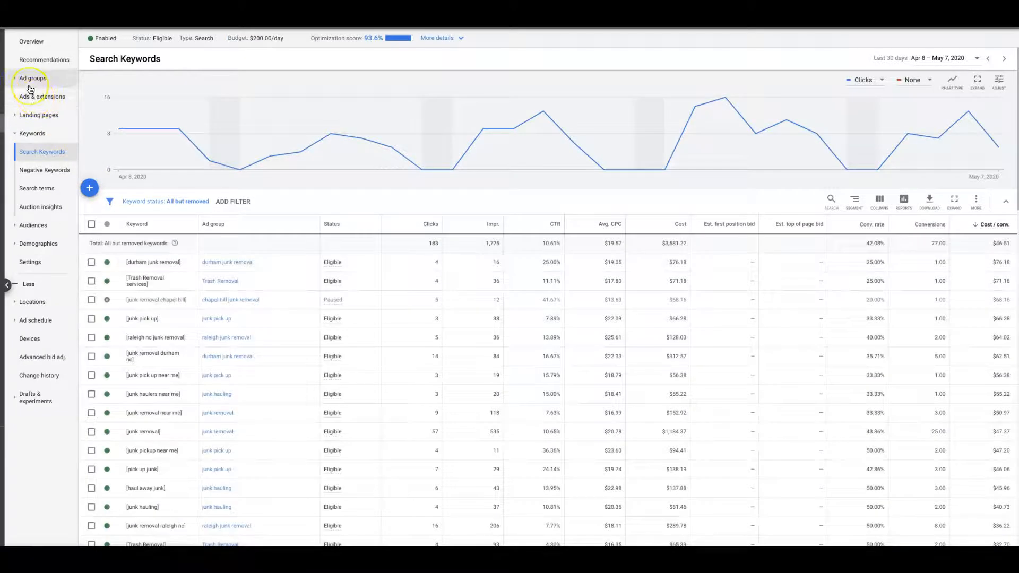
click(30, 89)
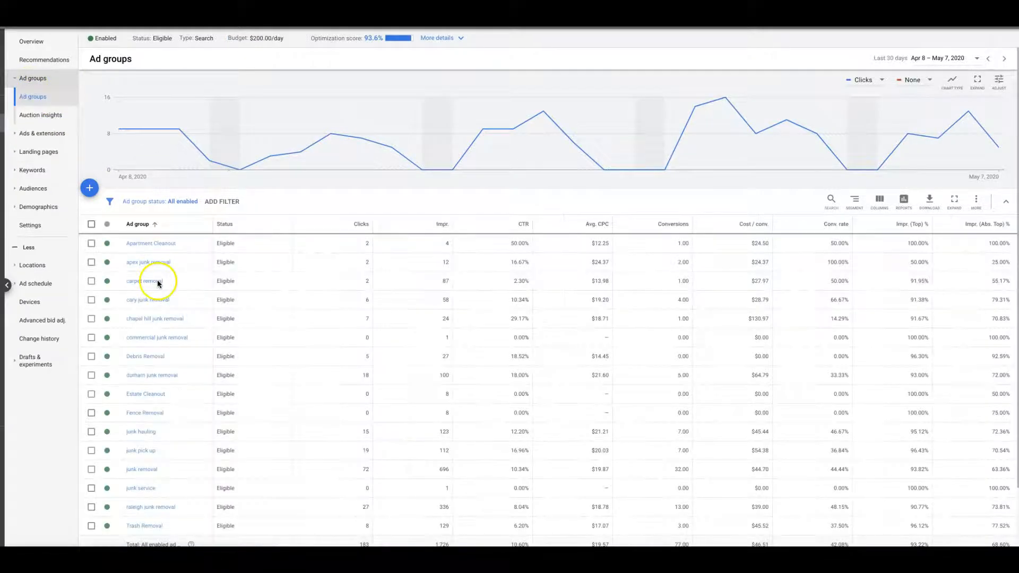
scroll(245, 335, down, 2)
scroll(245, 335, down, 1)
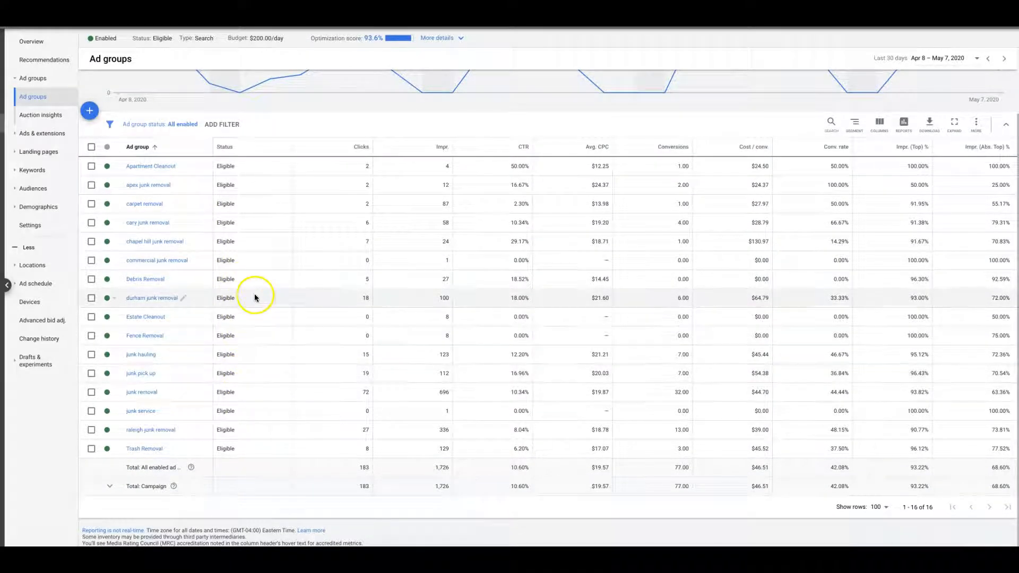
scroll(245, 263, up, 3)
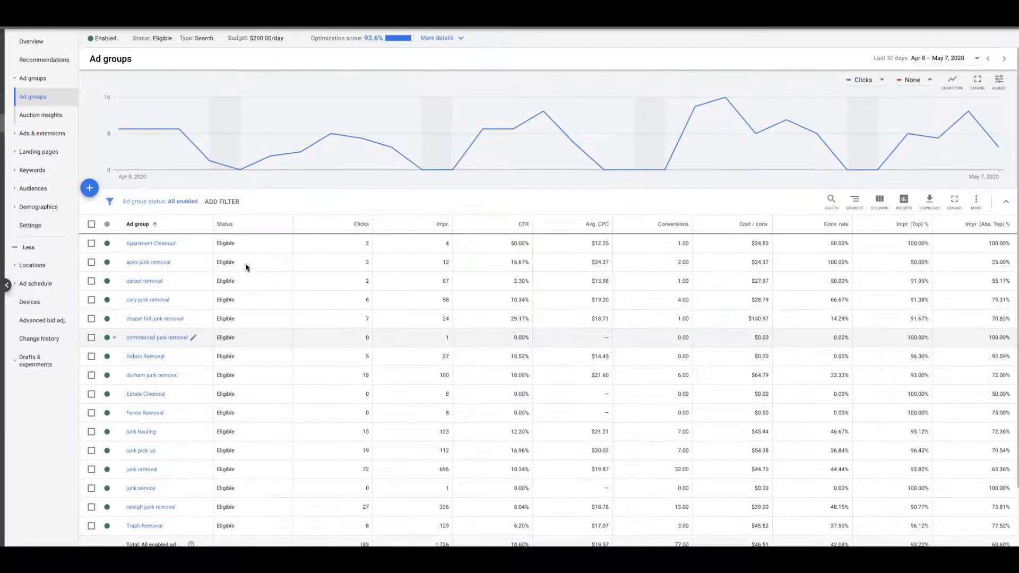
scroll(246, 263, down, 3)
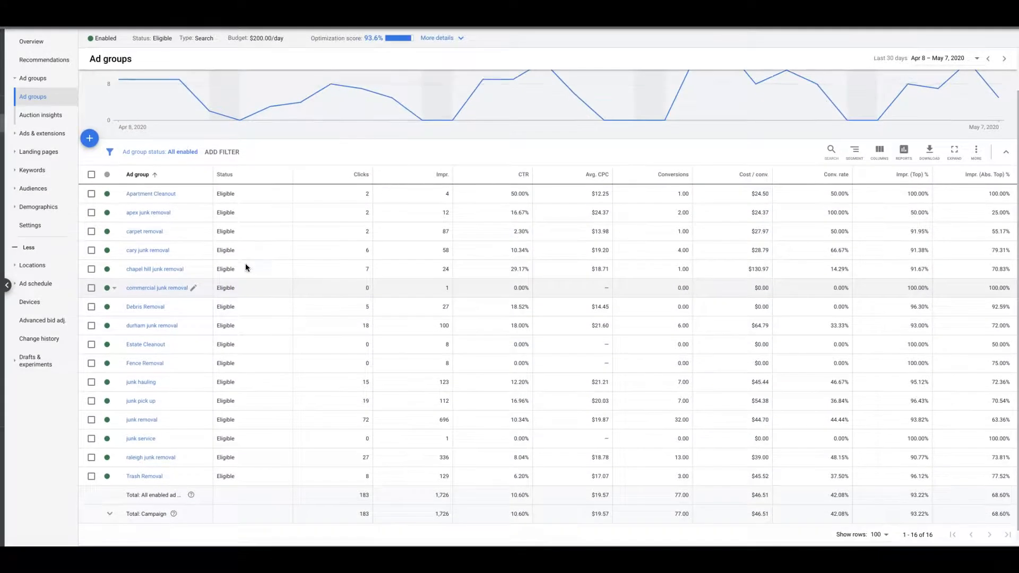
scroll(246, 263, up, 3)
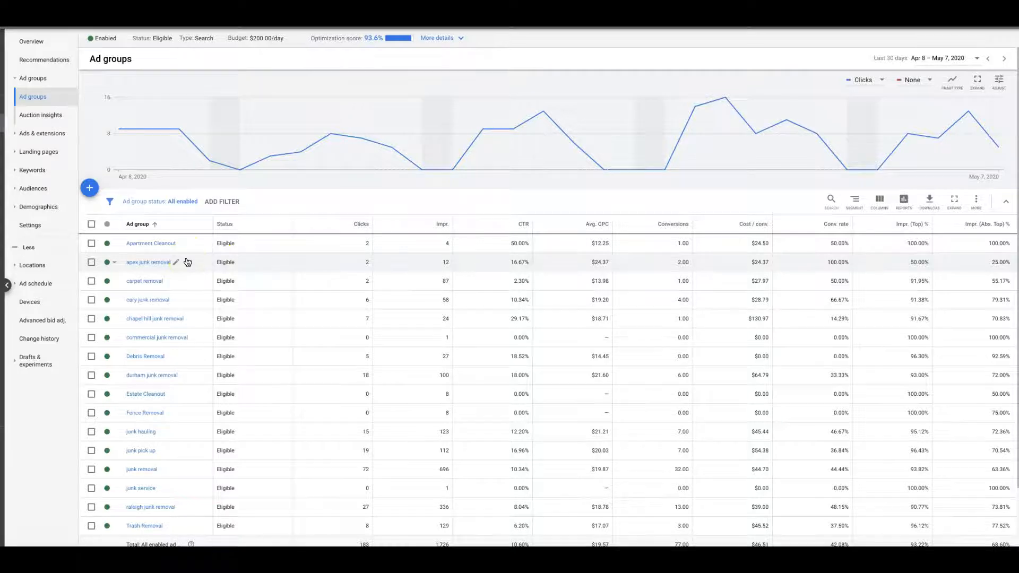
- Copy the apex junk removal ad group
click(91, 262)
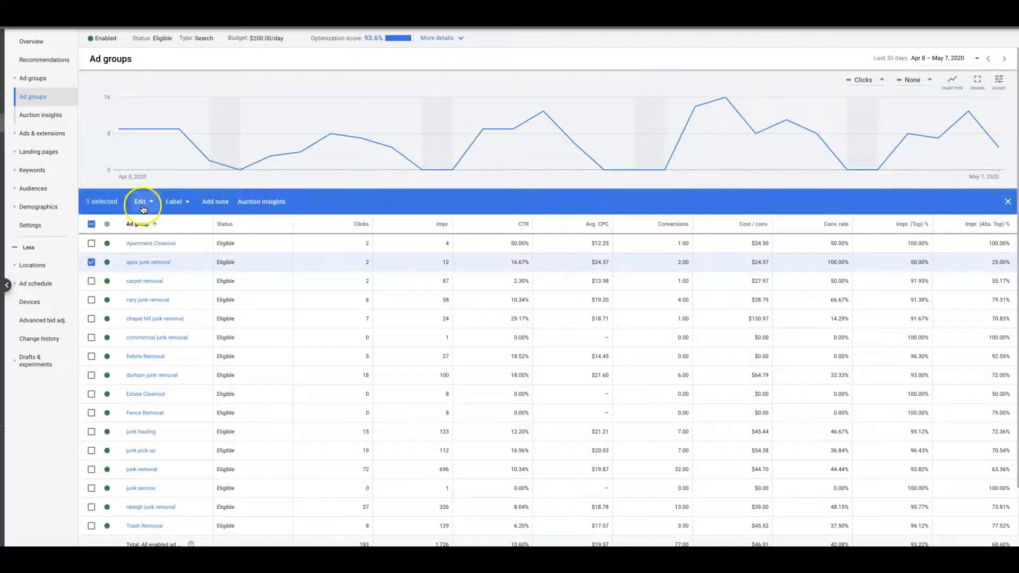
click(142, 202)
click(130, 227)
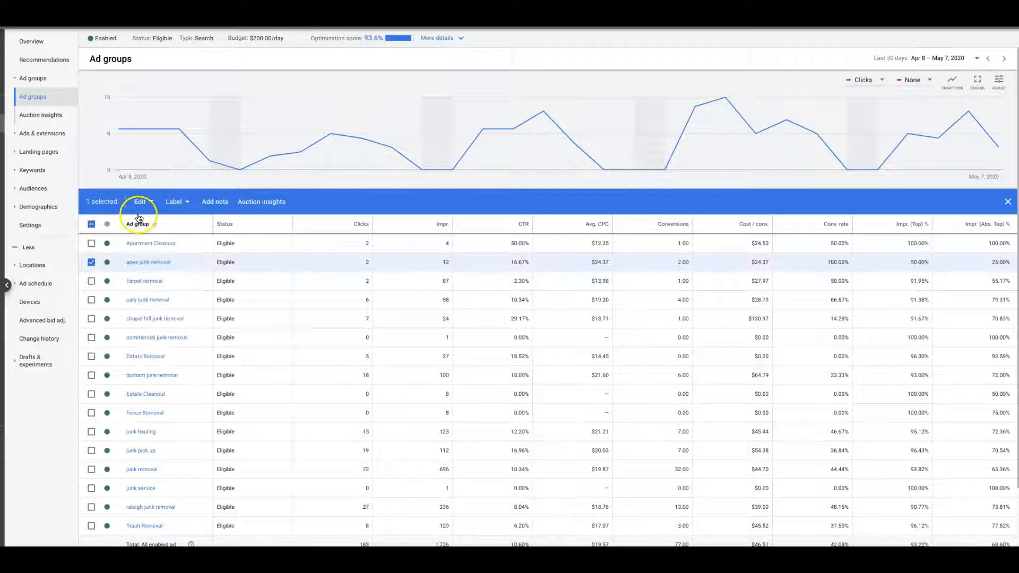
- Paste the copied ad group into the Junk Removal (Lead Gen) campaign without pausing it, and deselect the original ad group
click(142, 202)
click(130, 239)
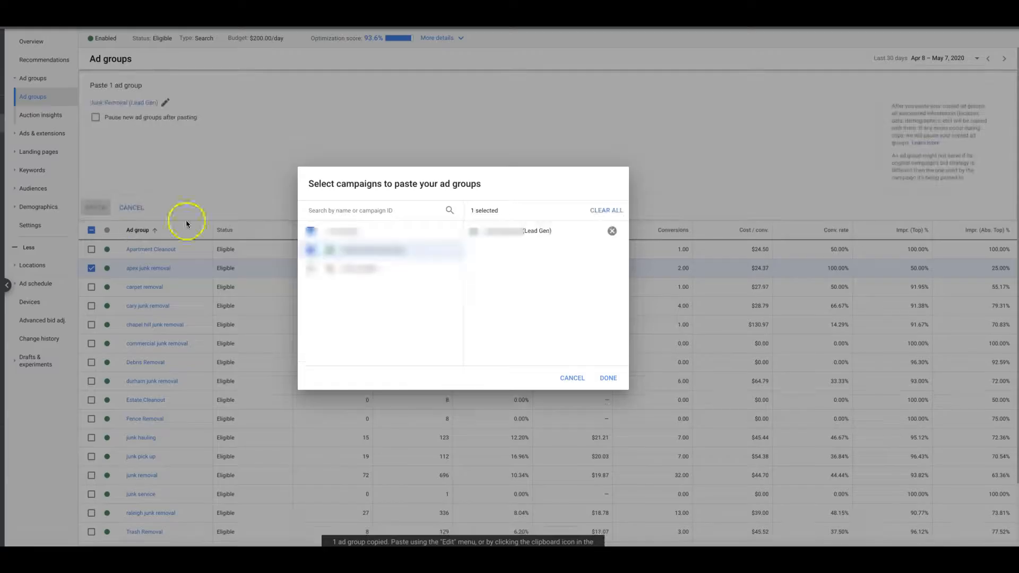
click(608, 379)
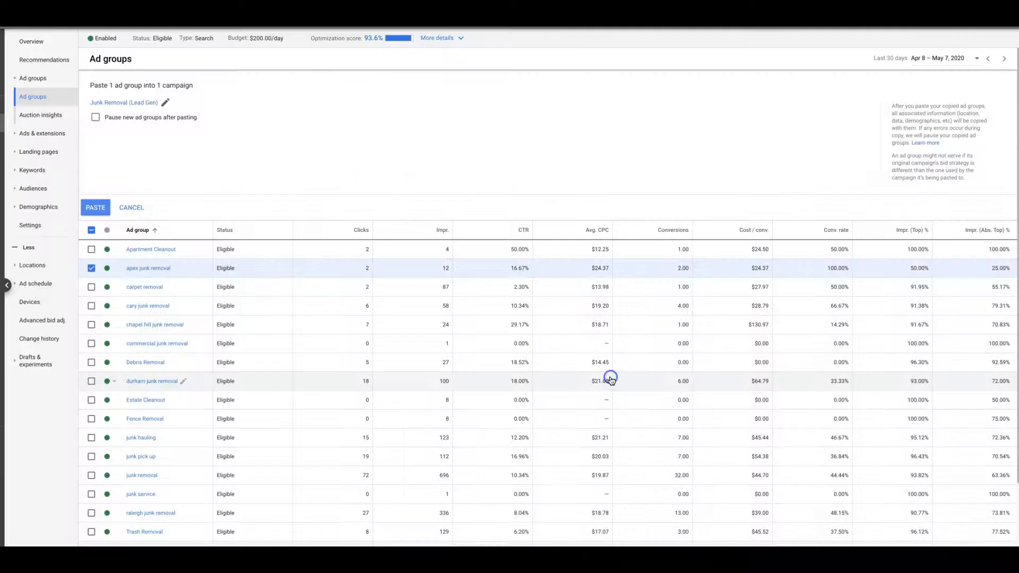
click(264, 284)
click(99, 208)
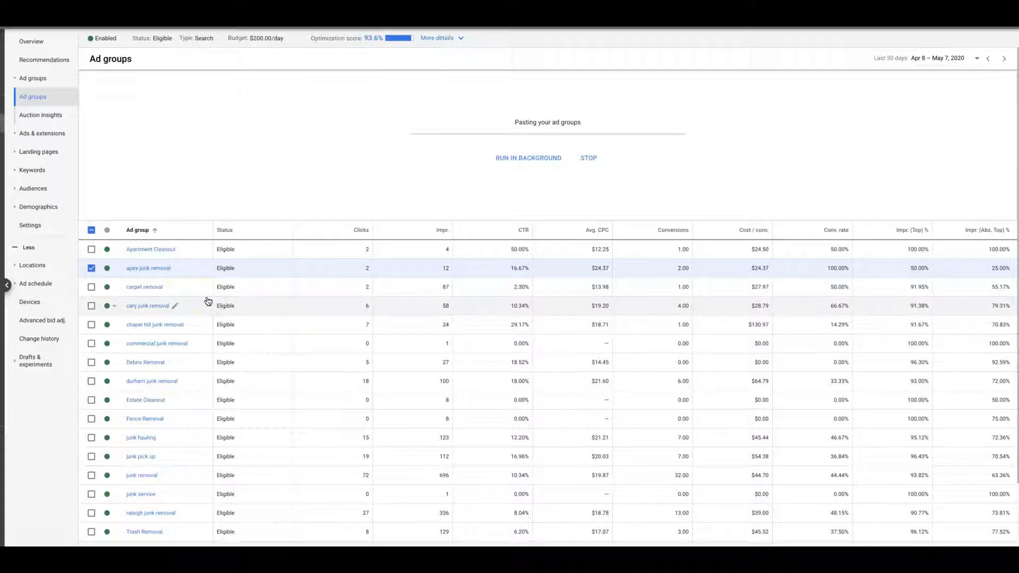
click(349, 288)
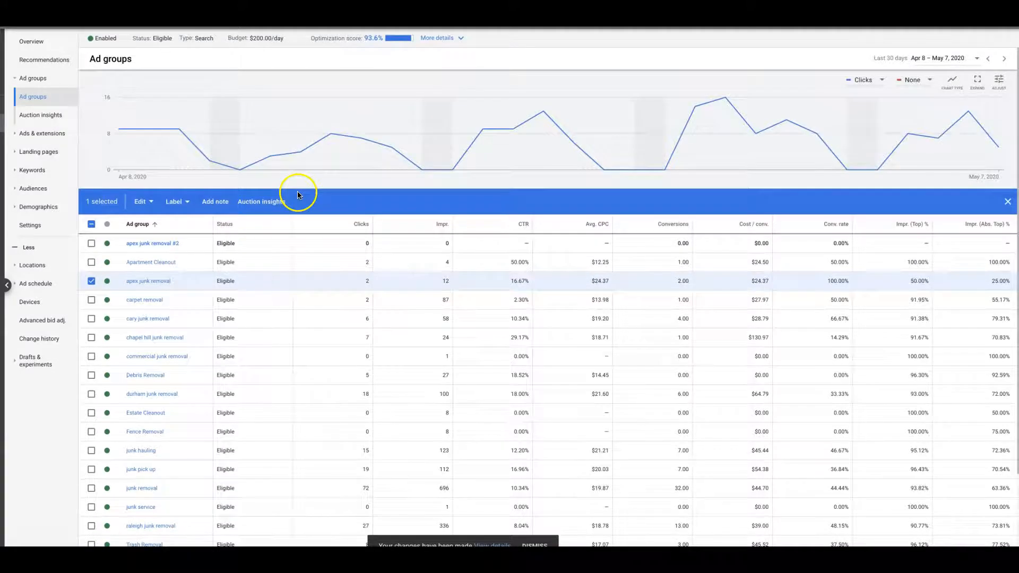
click(96, 282)
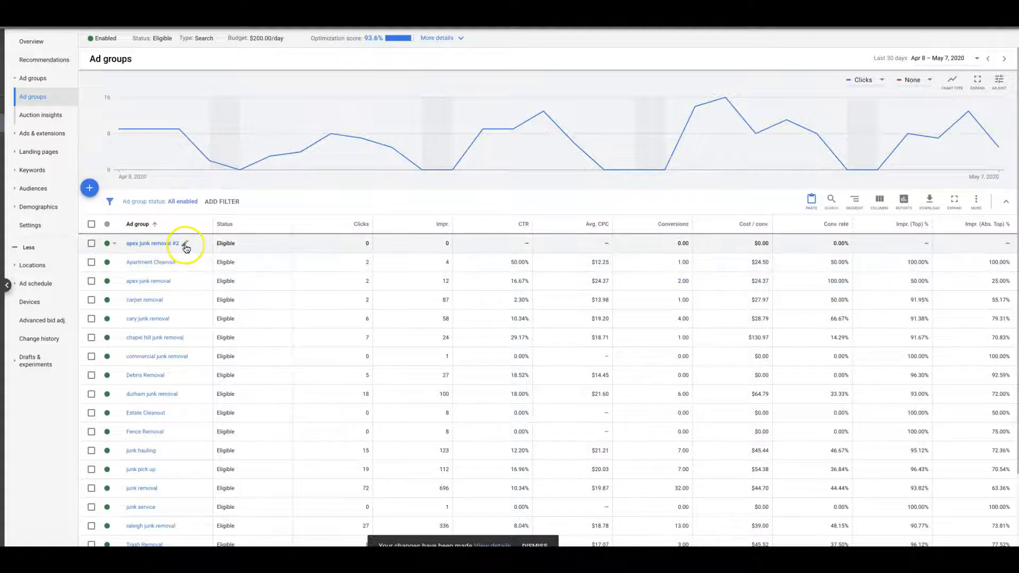
- Rename the pasted apex junk removal copy as "refrigerator removal"
scroll(221, 316, down, 1)
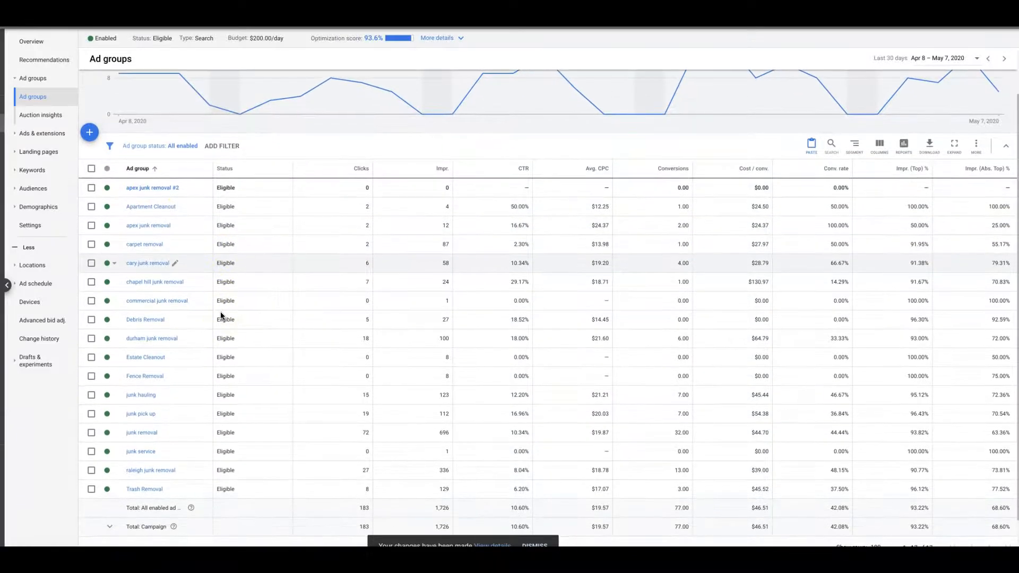
scroll(221, 311, up, 1)
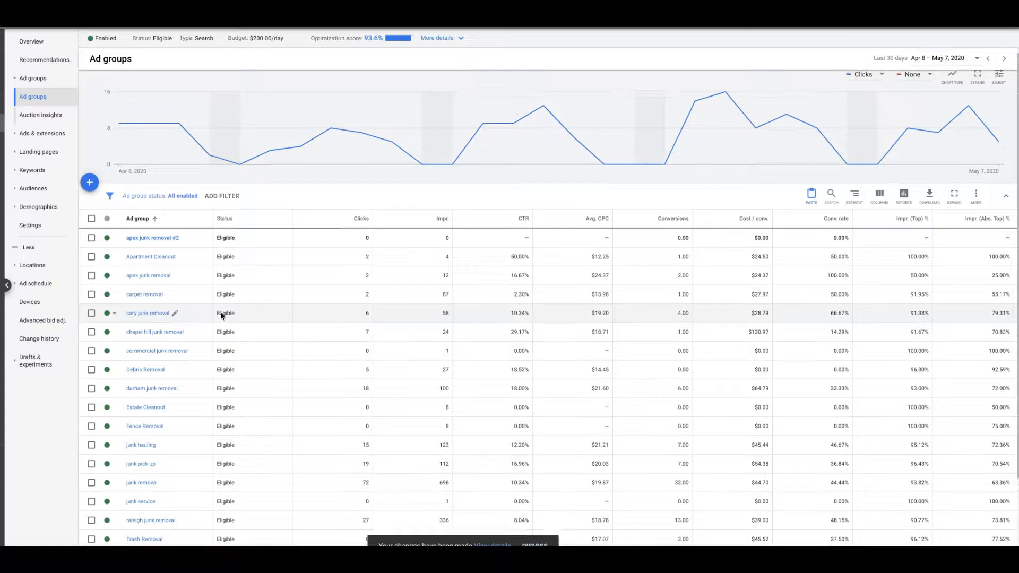
click(184, 243)
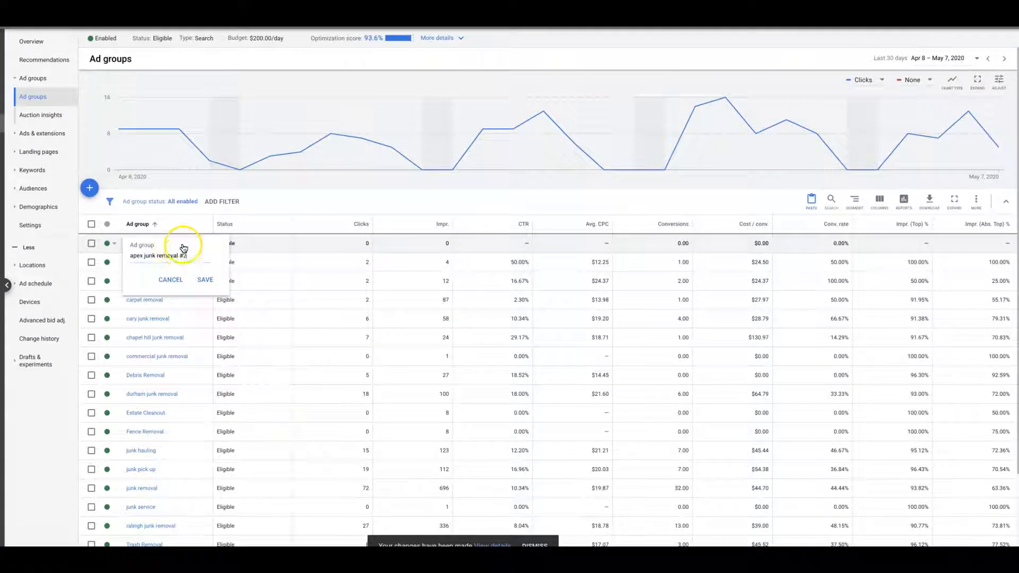
key(BackSpace)
key(BackSpace)
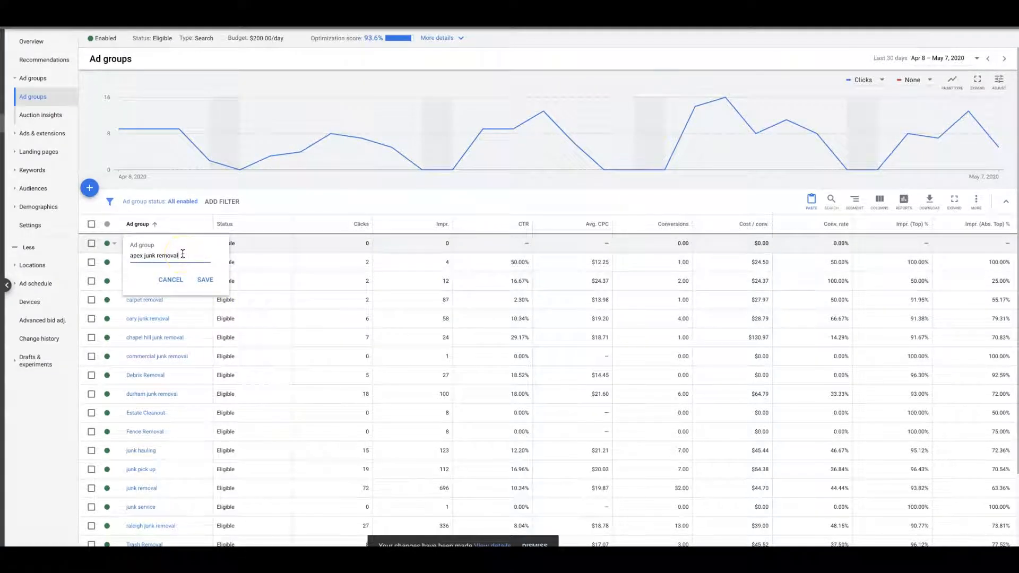
drag(157, 256, 128, 256)
text(ref)
key(Delete)
text(ridgerator removal)
right_click(153, 255)
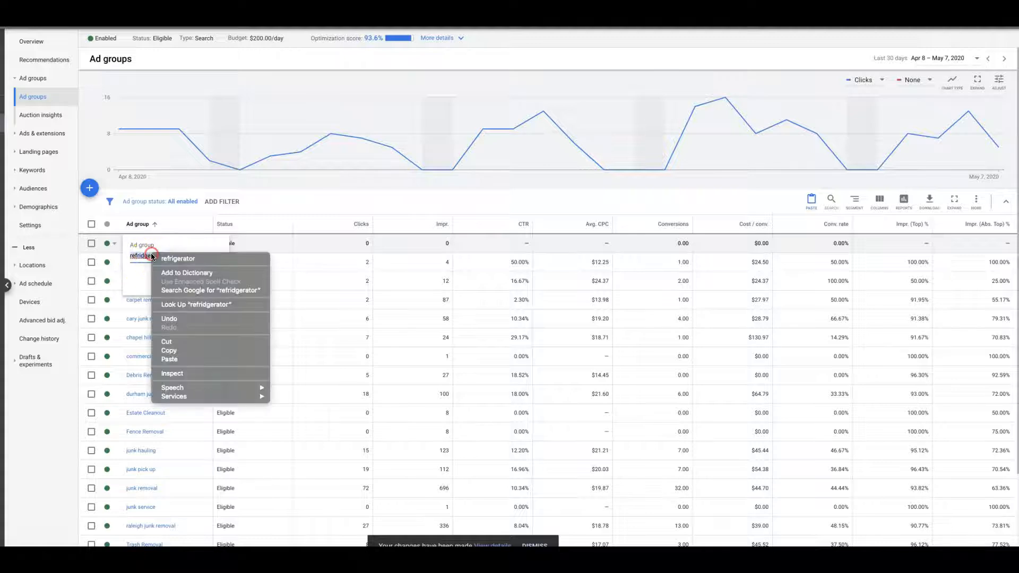
click(161, 259)
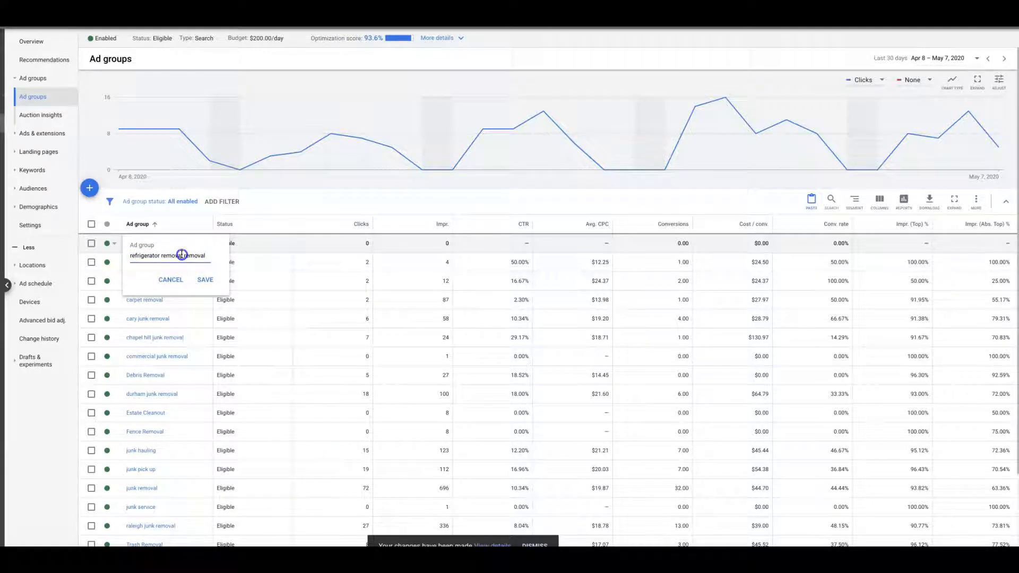
drag(182, 256, 219, 260)
key(BackSpace)
click(206, 280)
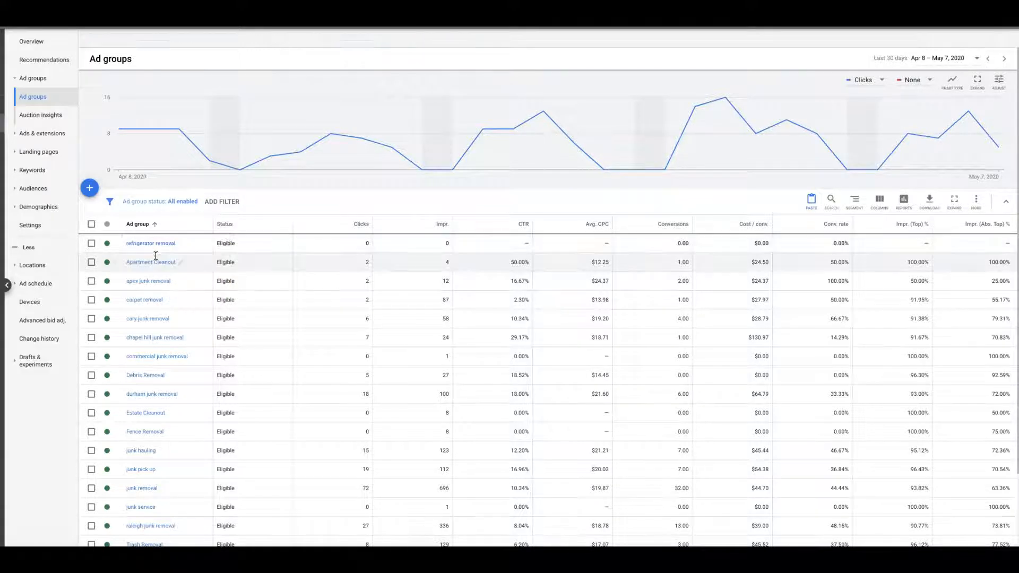
- Open the refrigerator removal ad group and permanently remove both of its apex keywords
click(160, 244)
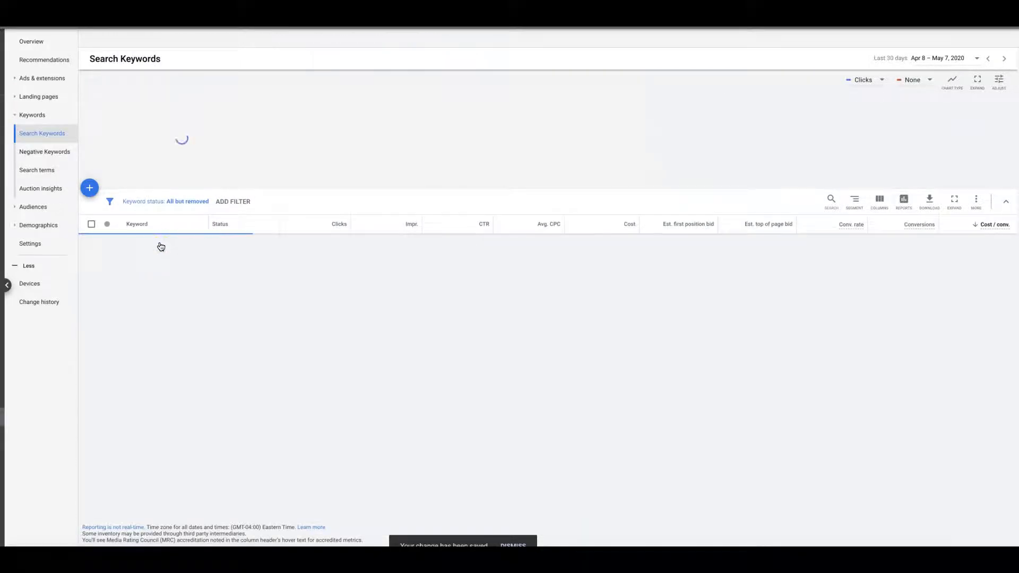
click(92, 224)
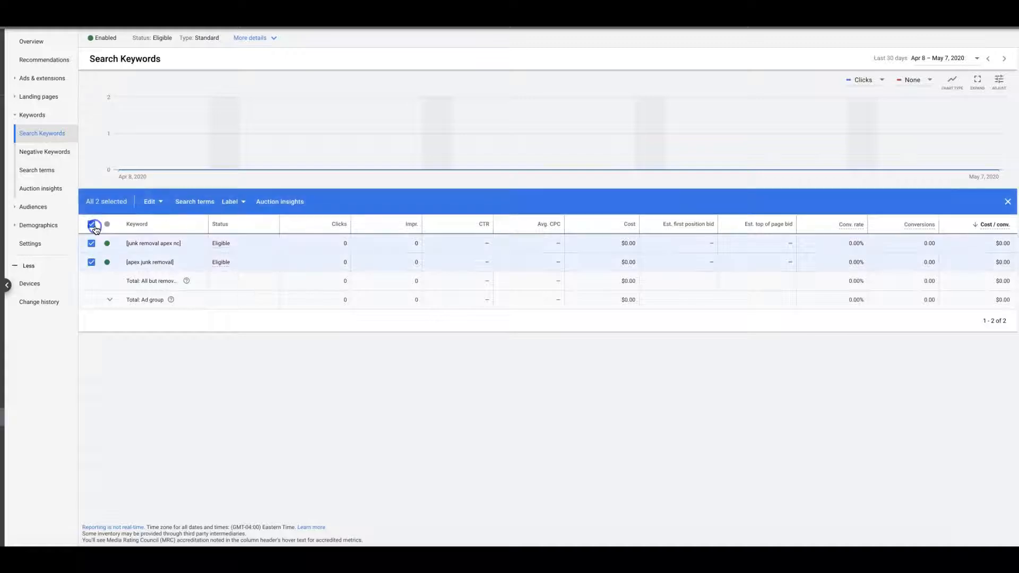
click(150, 201)
click(134, 275)
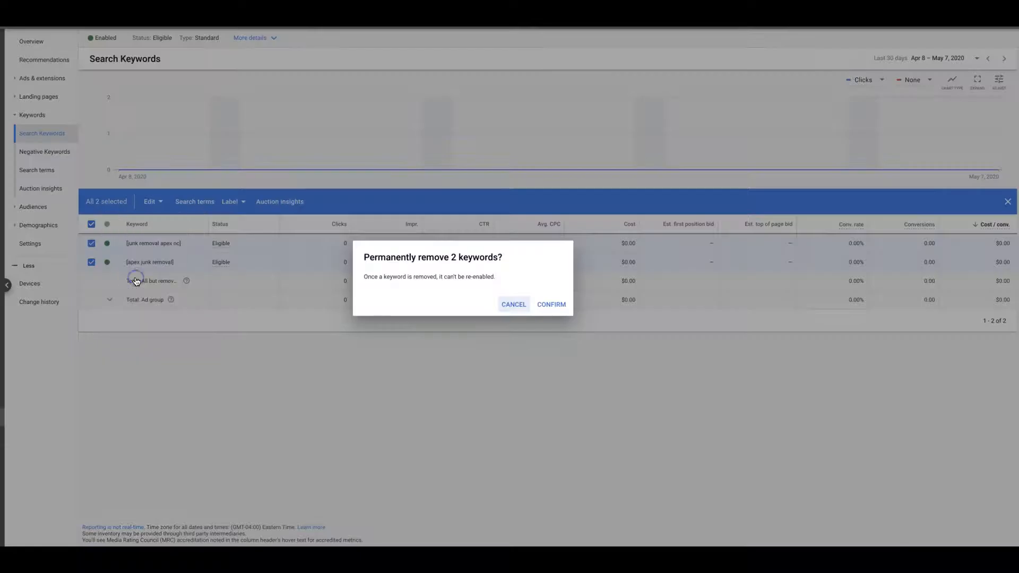
click(552, 304)
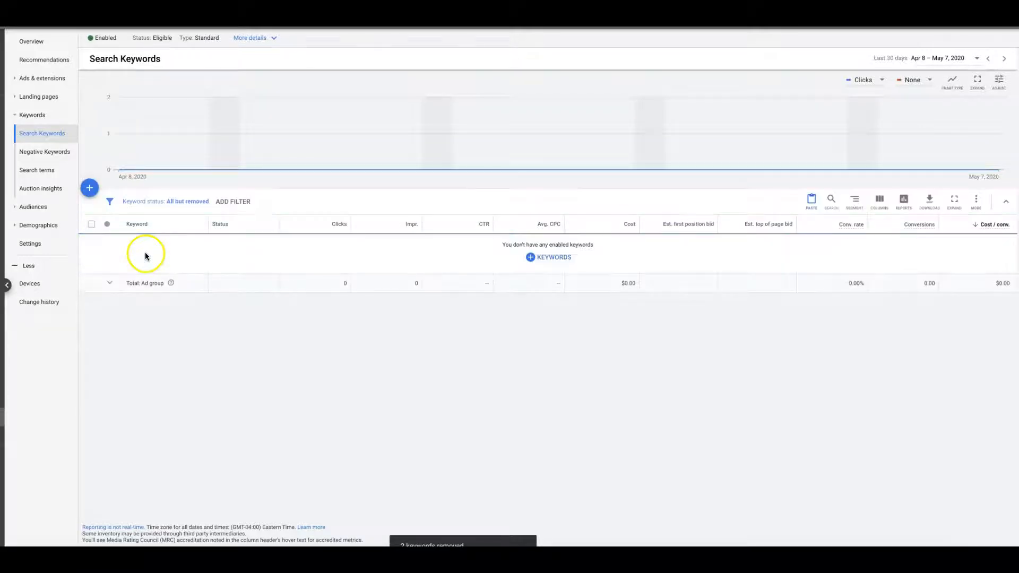
- Add the exact match keyword [refrigerator removal] to the ad group and save it
click(89, 188)
click(112, 142)
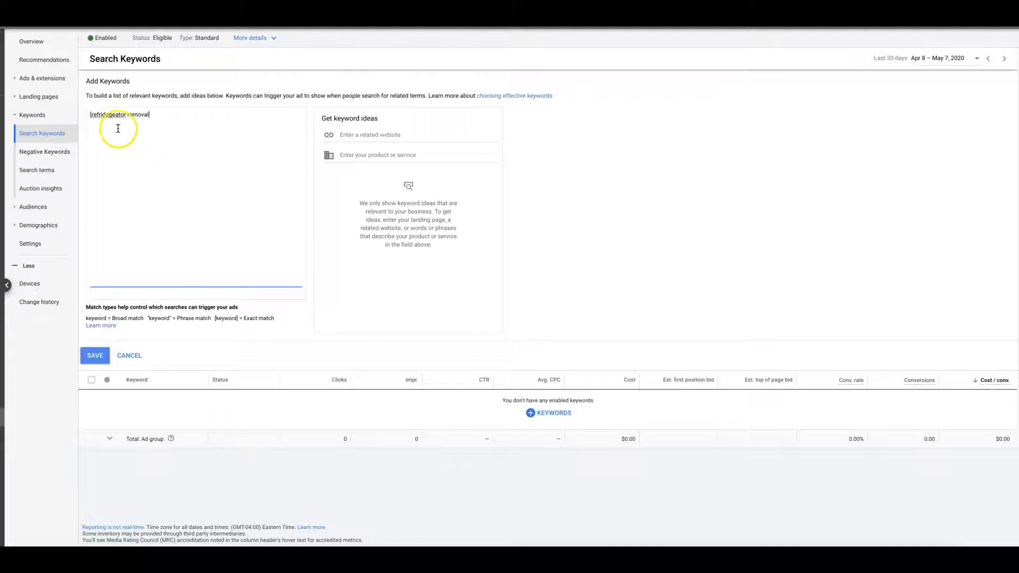
right_click(106, 114)
key(Escape)
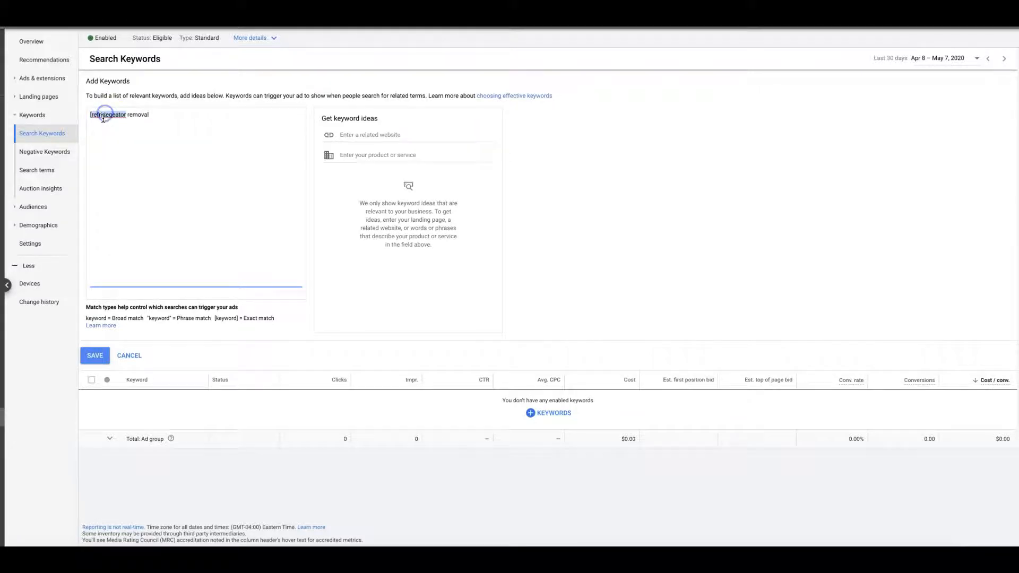
text(r)
right_click(109, 115)
click(135, 118)
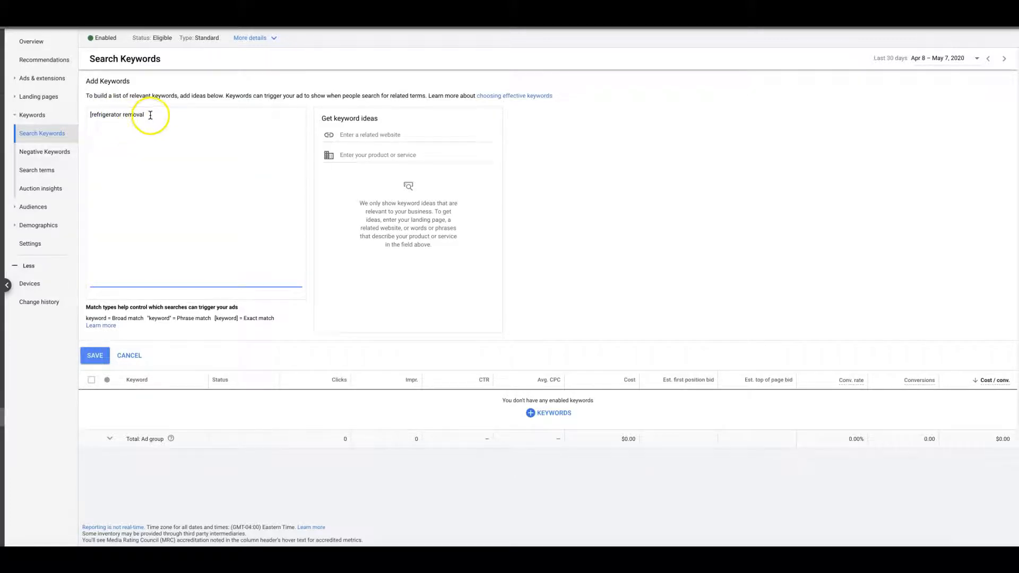
click(98, 356)
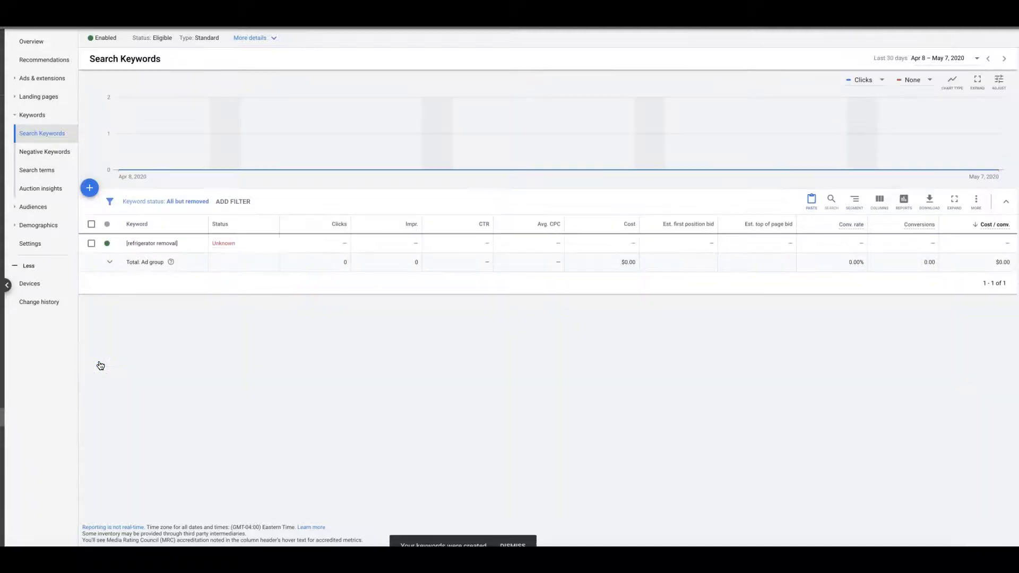
- Start adding more keywords and insert the suggested ideas "refrigerator disposal" and "refrigerator pick up" into the entry list
click(89, 188)
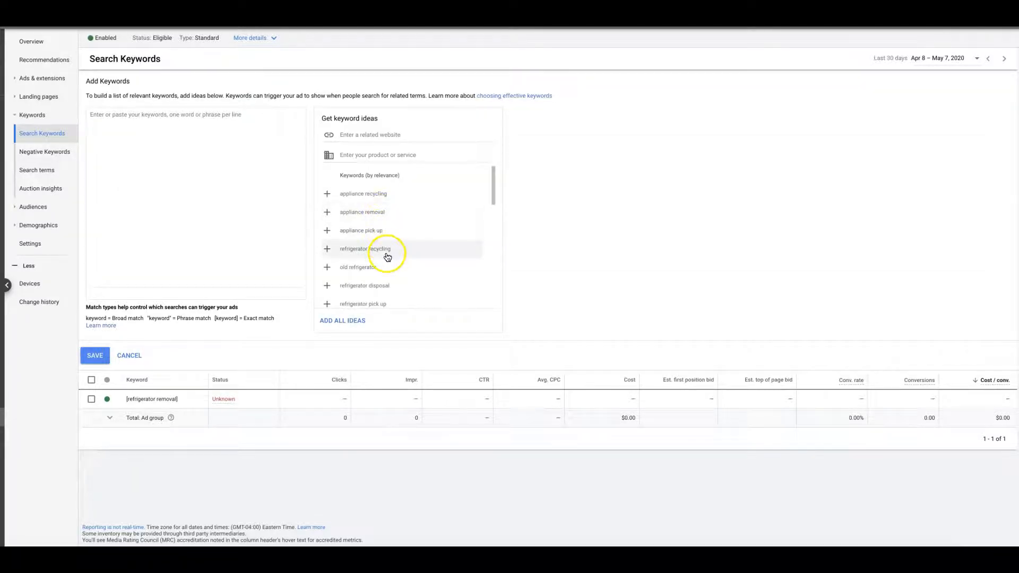
scroll(372, 249, down, 2)
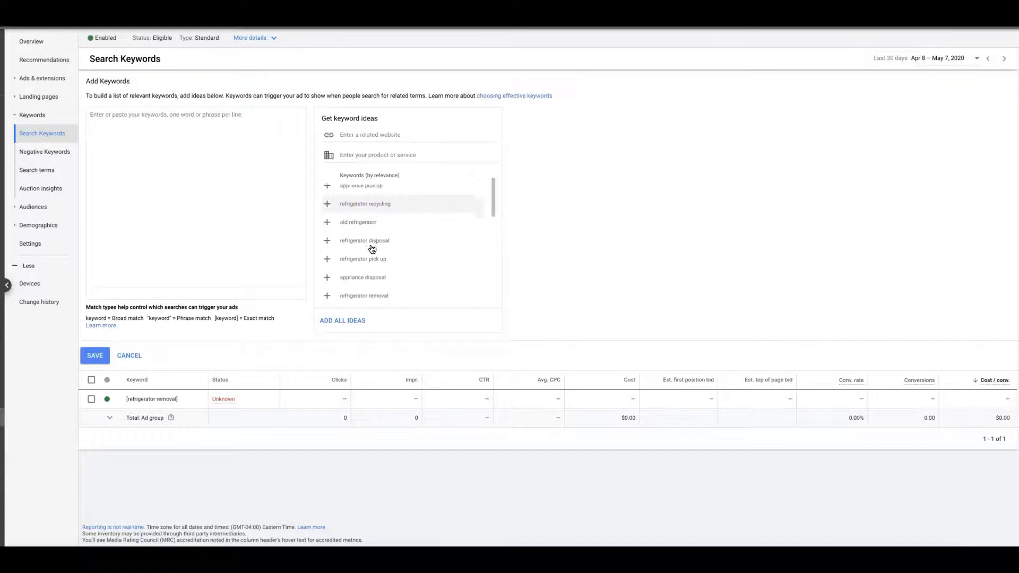
click(327, 241)
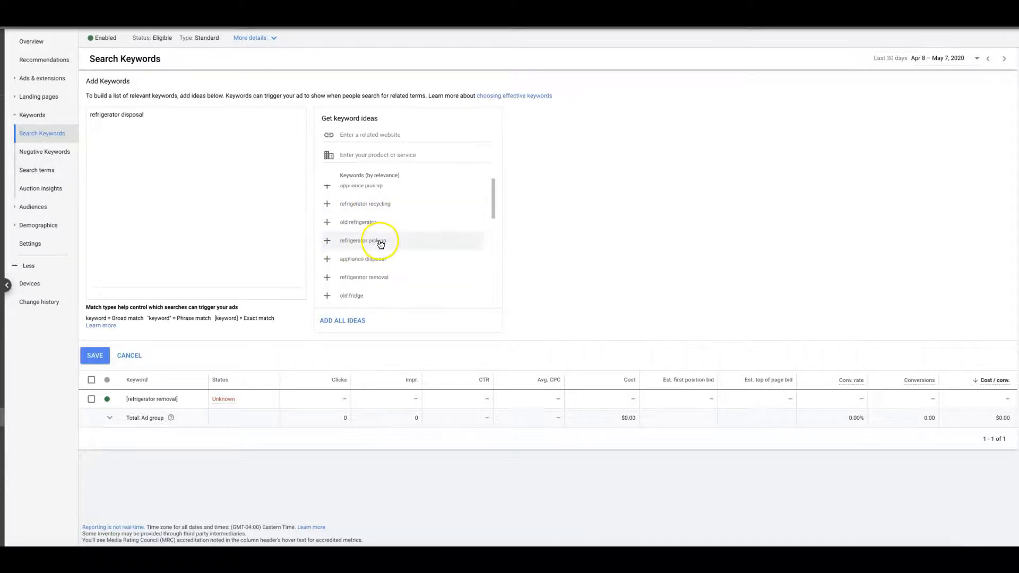
click(328, 241)
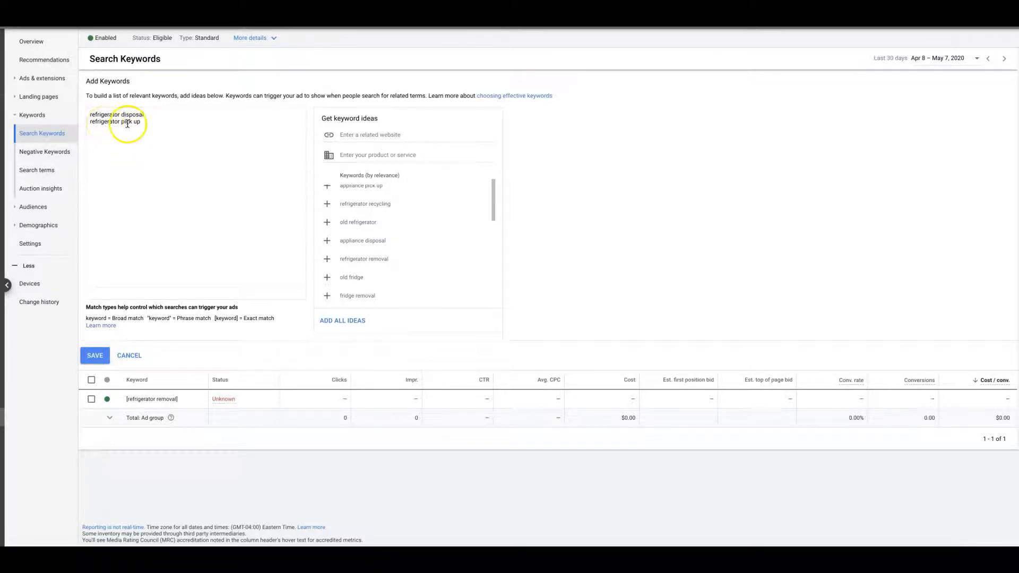
- Insert the suggested keyword ideas "fridge removal" and "old refrigerator pick up" into the entry list
scroll(391, 239, down, 1)
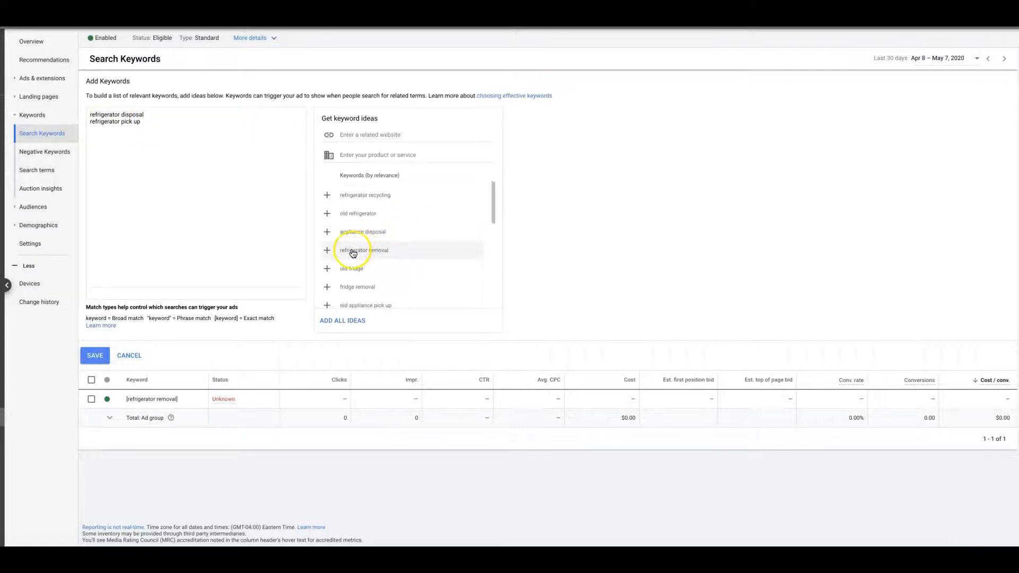
click(145, 124)
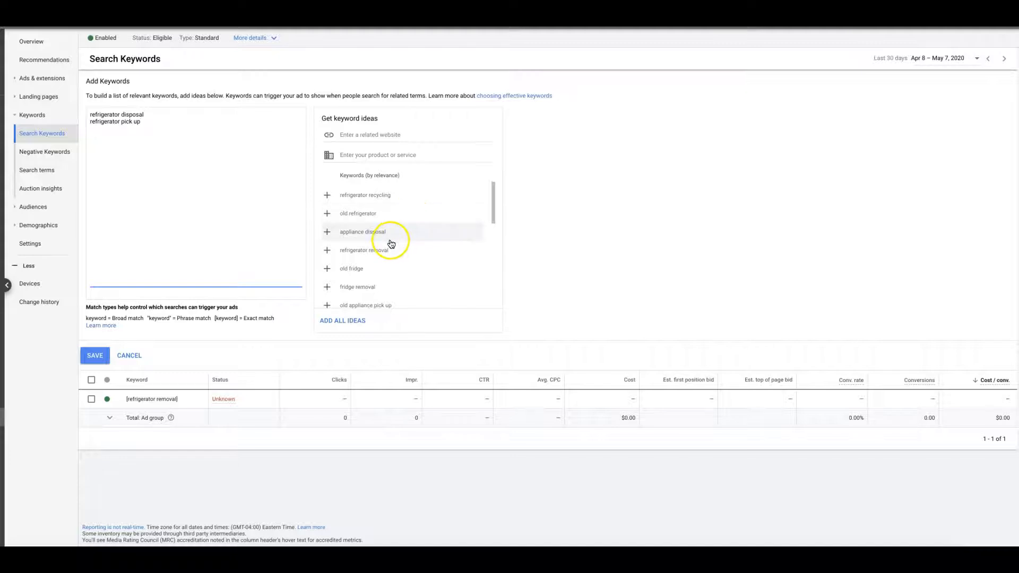
scroll(382, 255, down, 2)
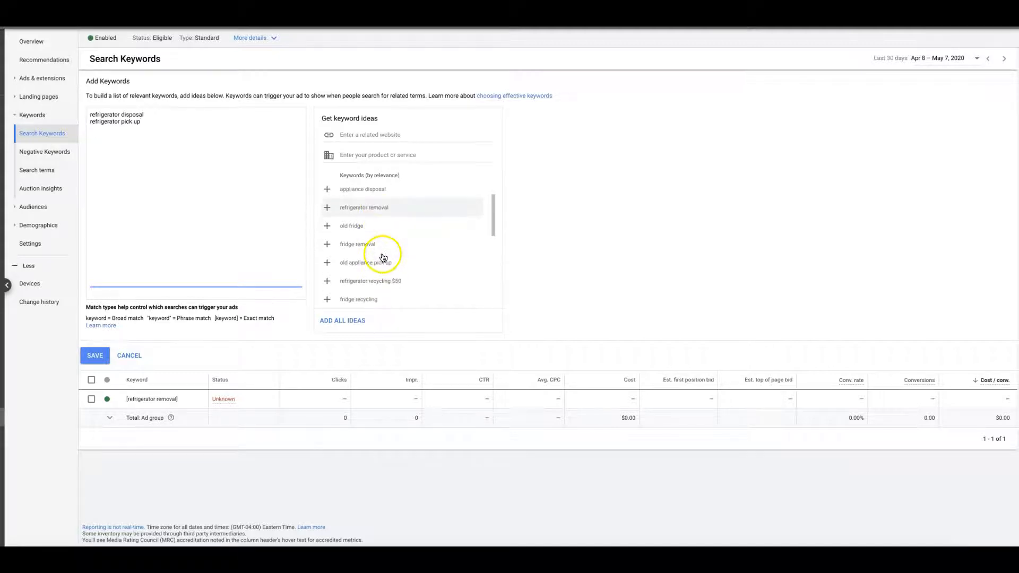
click(329, 243)
scroll(371, 242, down, 2)
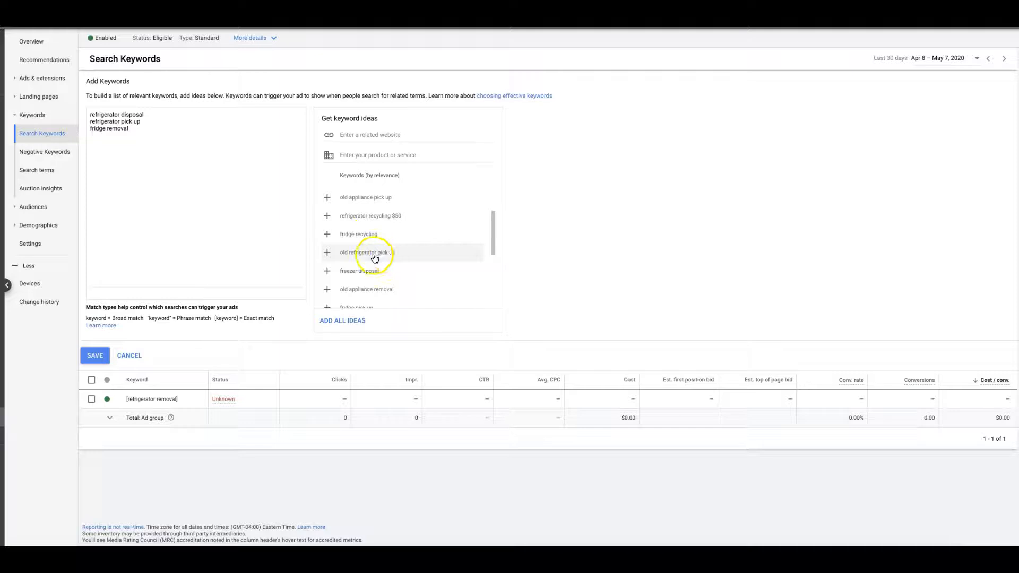
click(329, 254)
- Add the ideas "fridge pick up", "fridge freezer disposal", "old refrigerator removal" and "freezer removal" to the entry list, and load more suggestions
scroll(393, 231, down, 3)
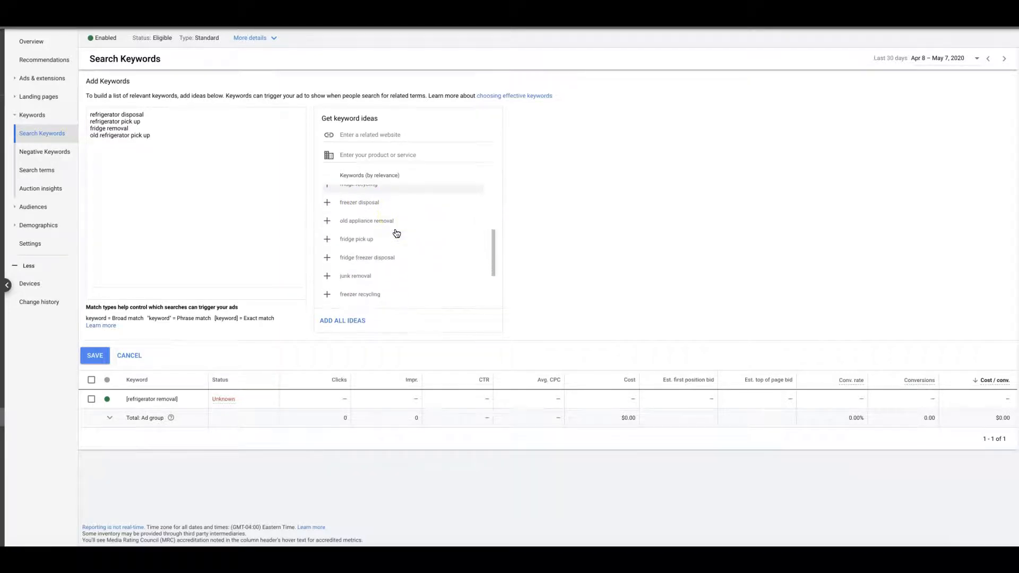
click(329, 225)
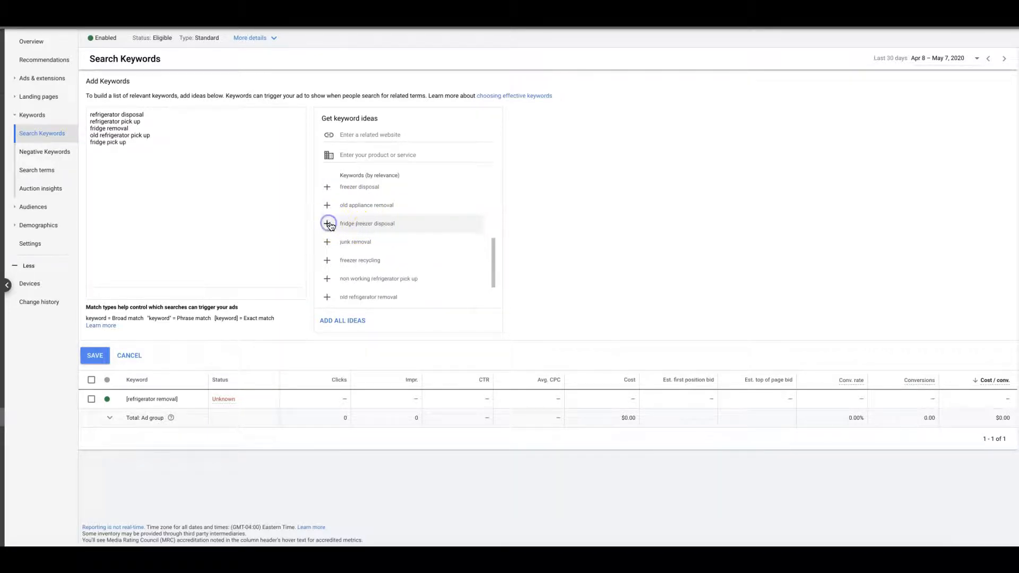
click(327, 224)
scroll(419, 255, down, 2)
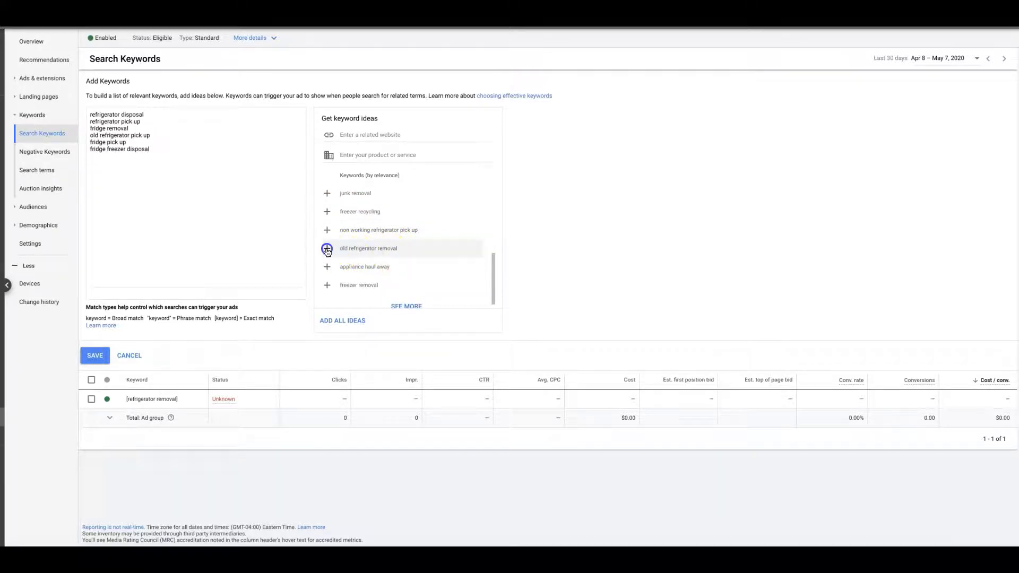
click(327, 249)
click(328, 275)
click(405, 296)
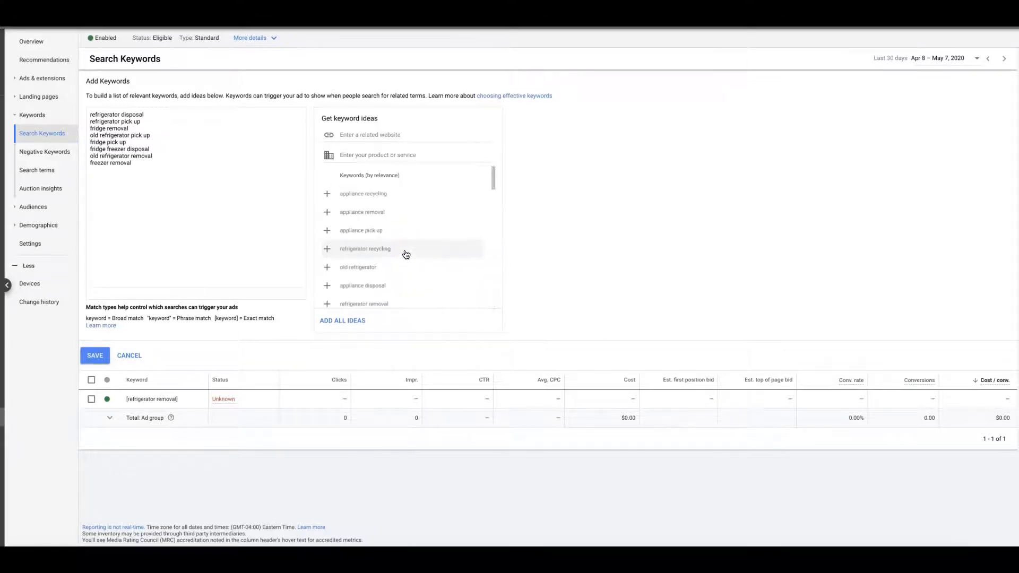
- Find "refrigerator haul away" and "fridge freezer removal" among the extra suggestions and insert both into the entry list
scroll(406, 255, down, 1)
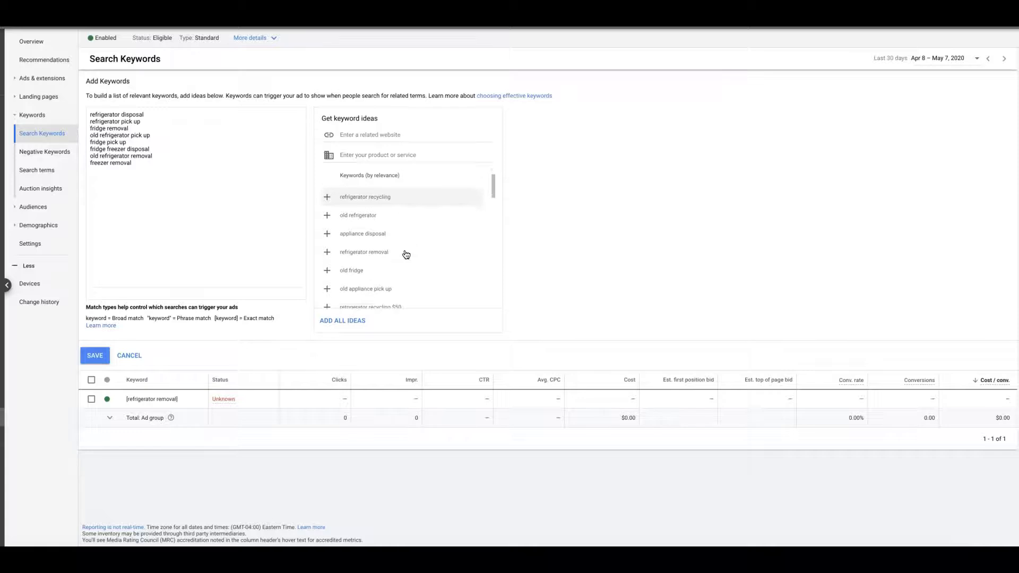
scroll(406, 255, down, 1)
click(397, 248)
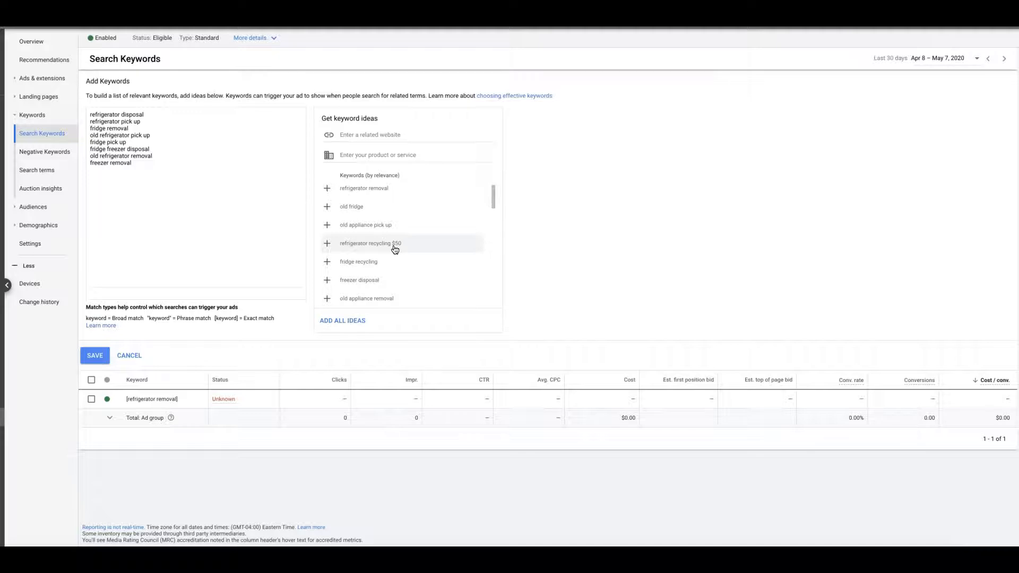
scroll(368, 230, down, 1)
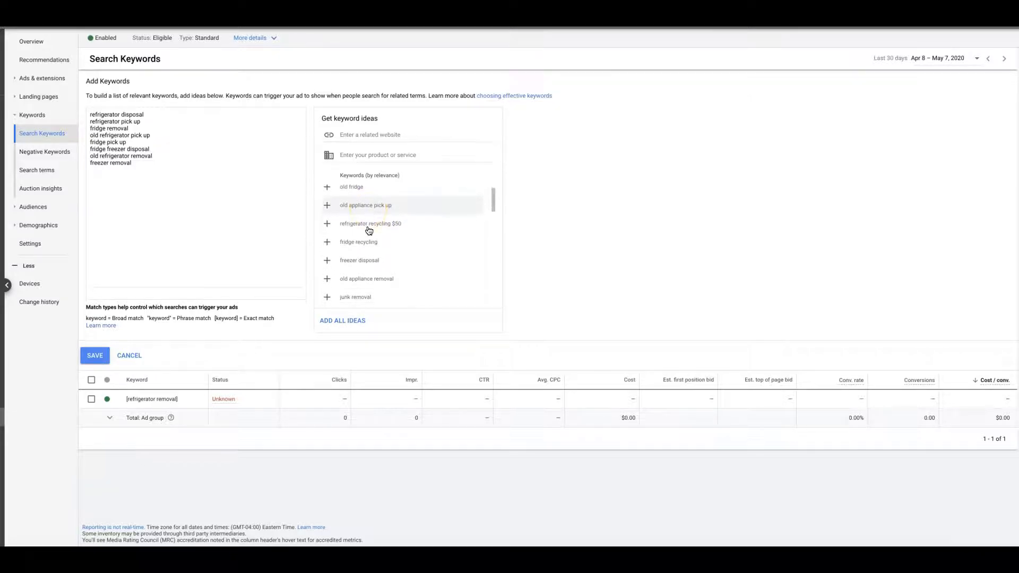
scroll(384, 257, down, 4)
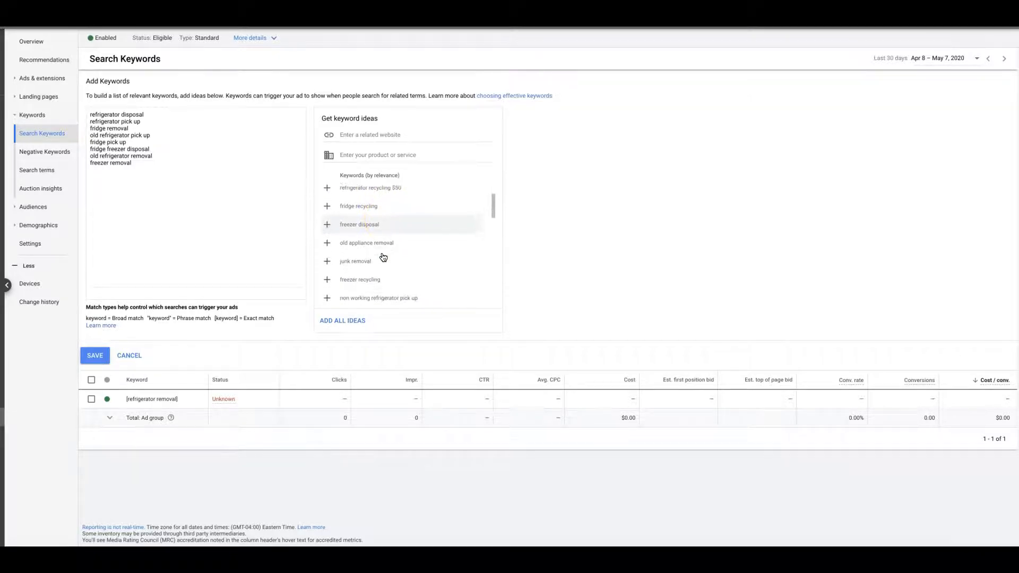
scroll(385, 263, down, 3)
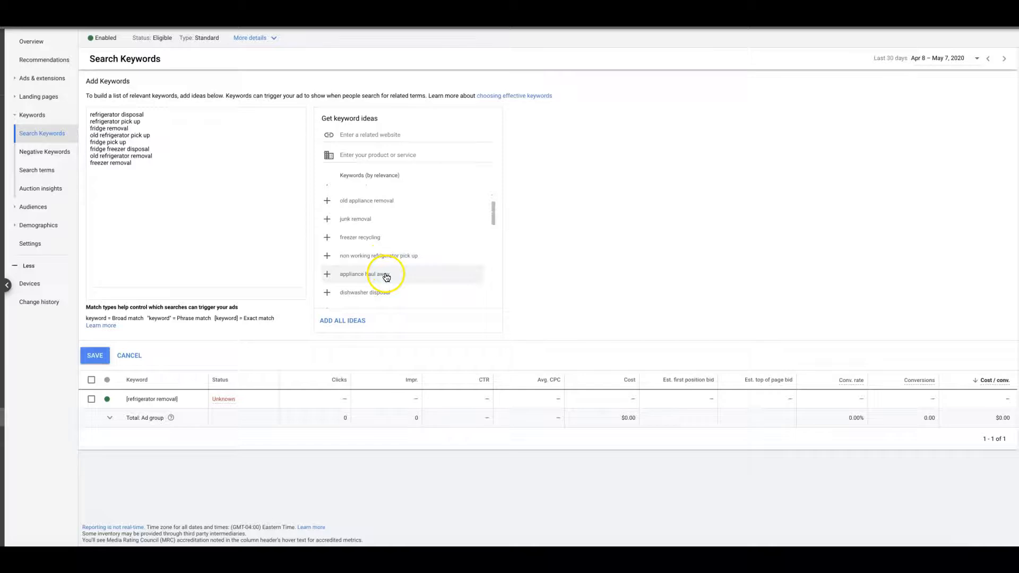
scroll(387, 277, down, 2)
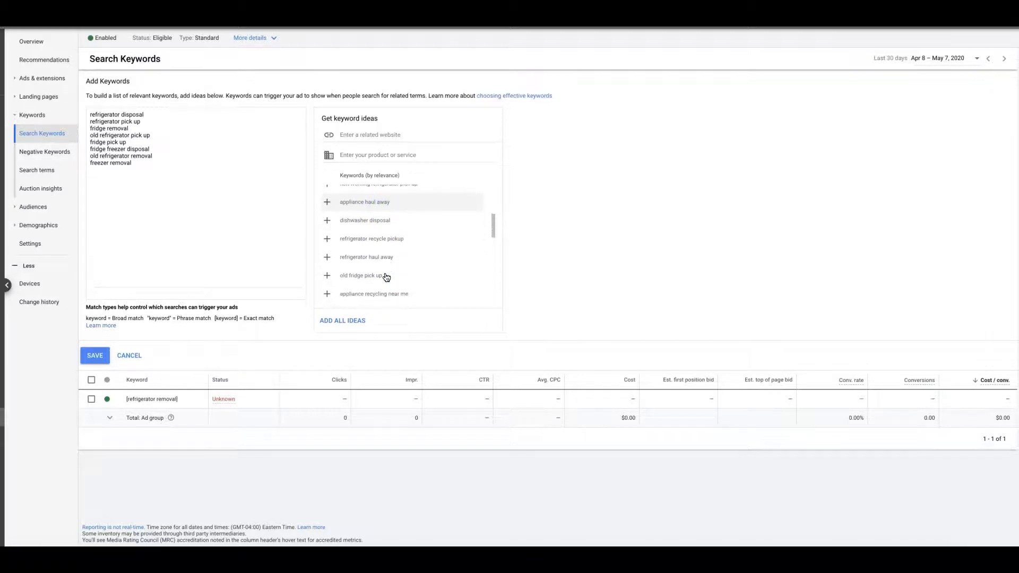
click(327, 258)
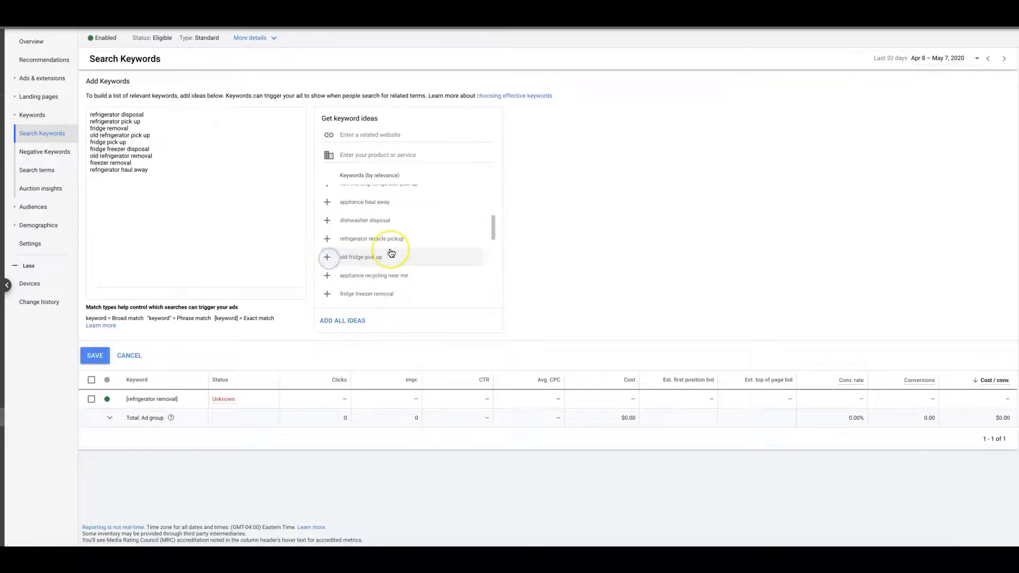
scroll(391, 254, down, 1)
click(327, 258)
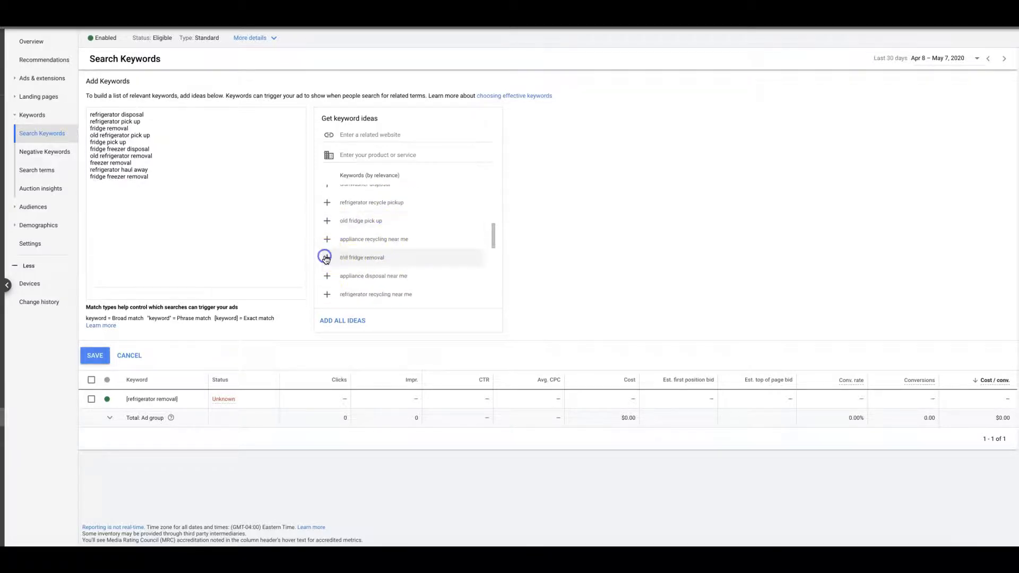
scroll(373, 251, down, 2)
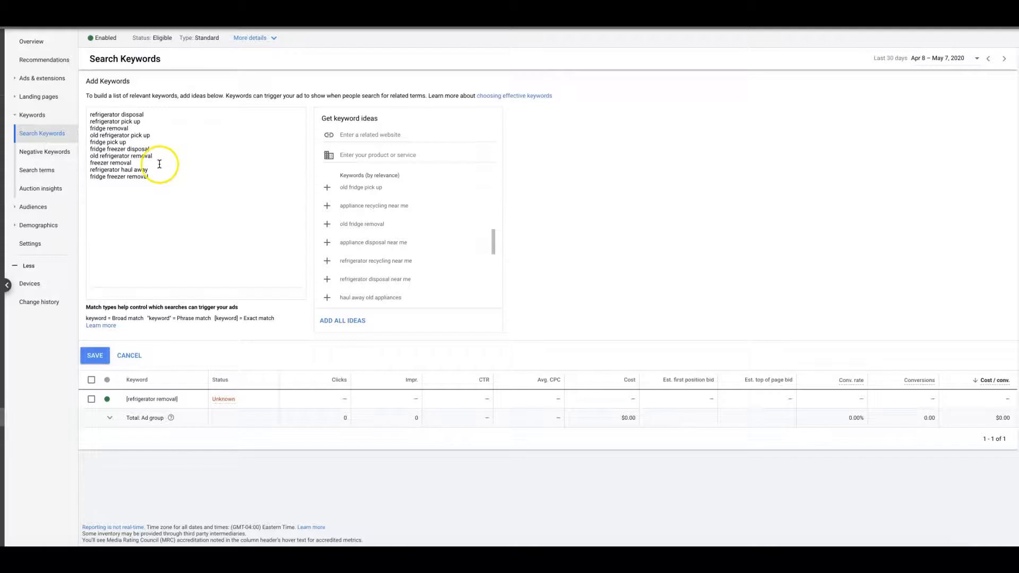
- Copy the complete list of collected refrigerator and freezer keywords from the entry list
click(91, 112)
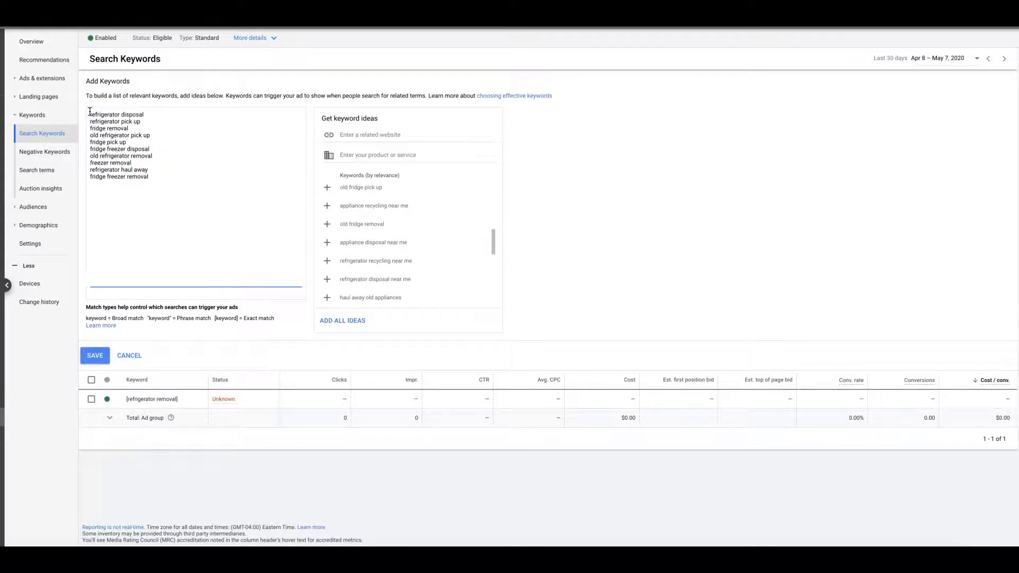
drag(90, 113, 159, 178)
key(ctrl+c)
click(161, 180)
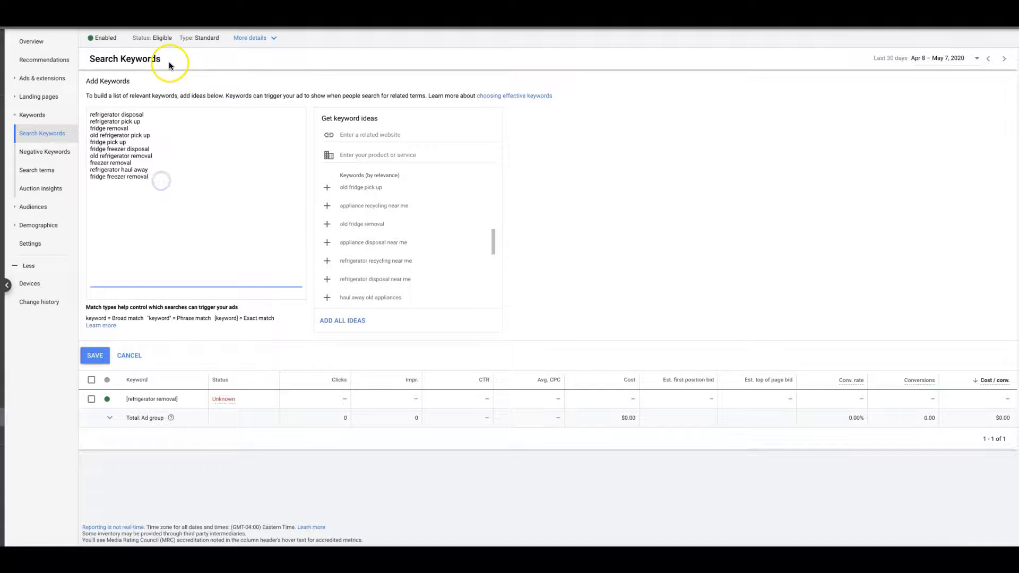
- Switch to the AdWords Wrapper website, paste the copied keywords into its input box and wrap them
key(ctrl+t)
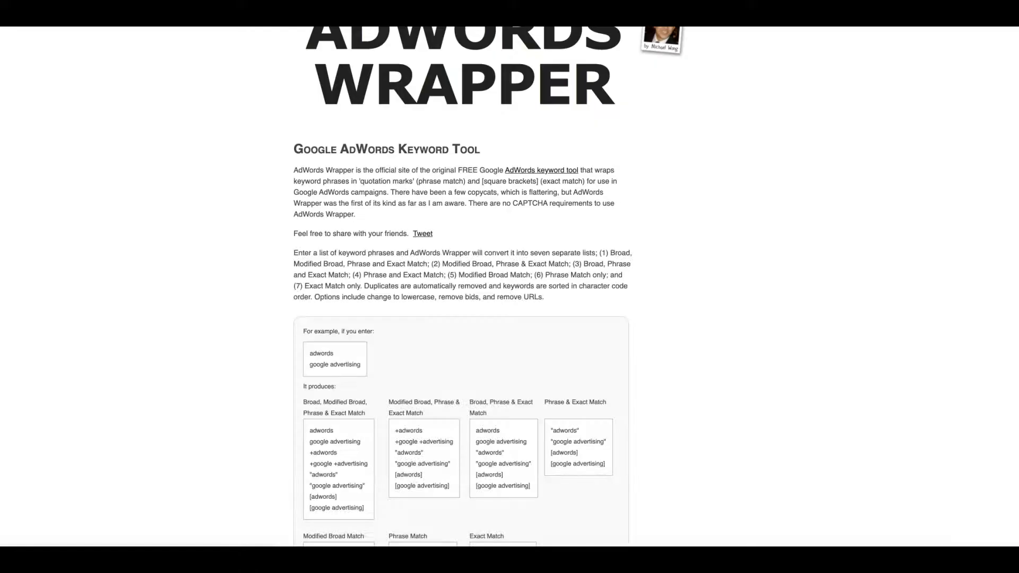
click(460, 365)
scroll(459, 365, down, 10)
click(388, 419)
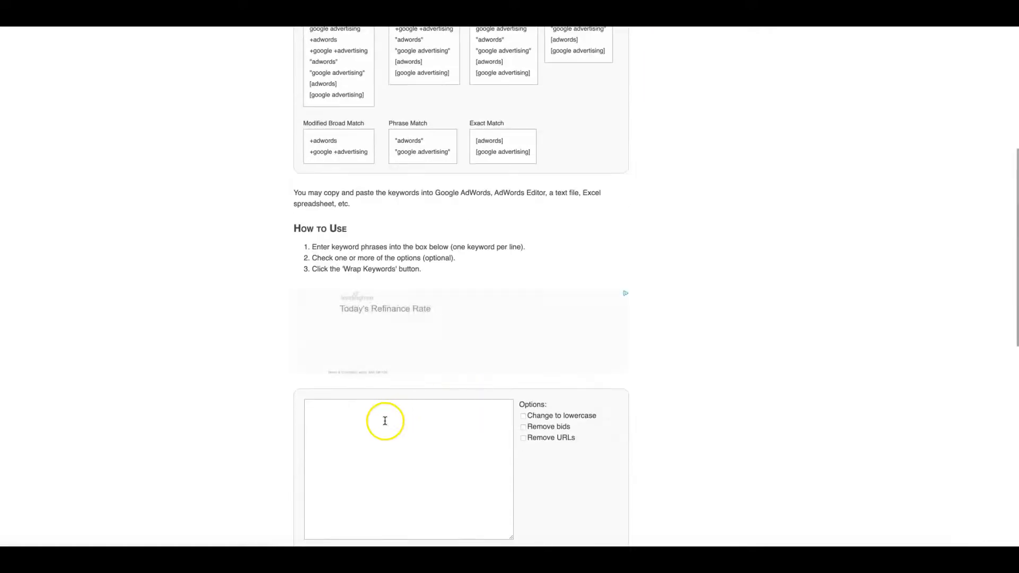
key(ctrl+v)
scroll(386, 420, down, 4)
click(402, 355)
- Copy the exact match version of the keyword list from the wrapped results
scroll(297, 344, down, 3)
scroll(261, 339, down, 15)
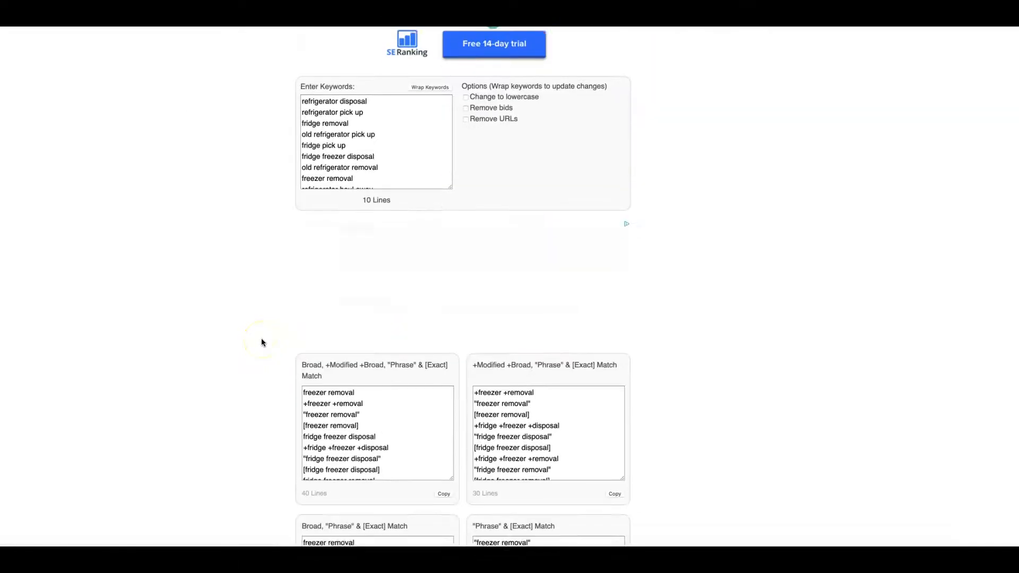
click(444, 349)
key(ctrl+c)
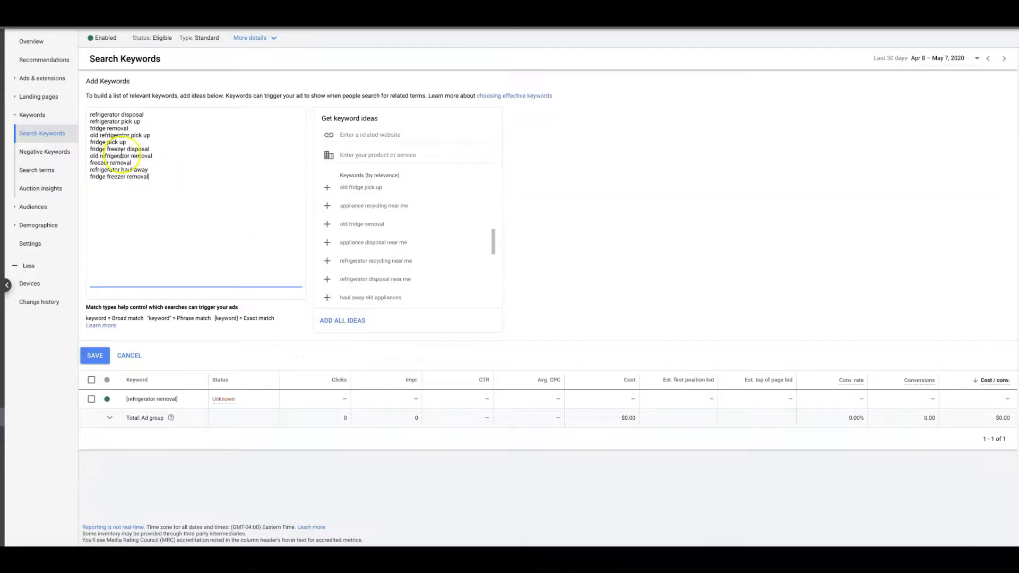
- Back in Google Ads, replace the plain keywords in the entry list with the copied bracketed exact match keywords and save
drag(89, 114, 179, 182)
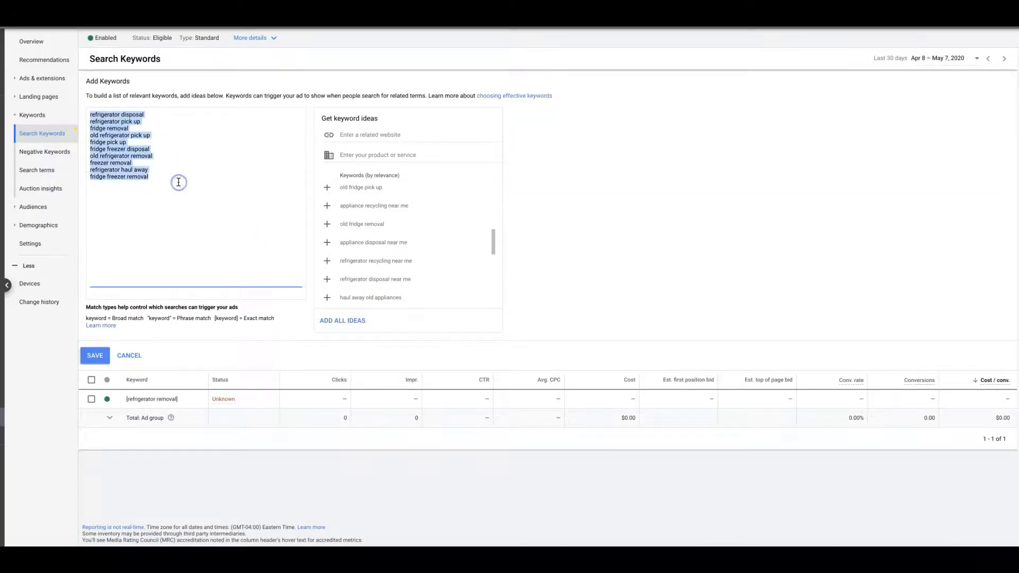
key(ctrl+v)
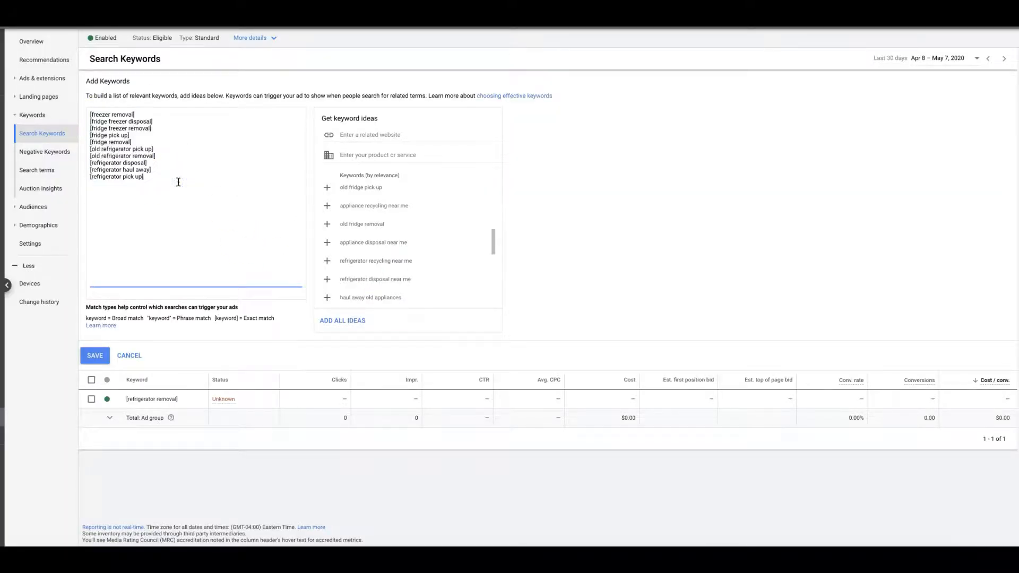
click(93, 354)
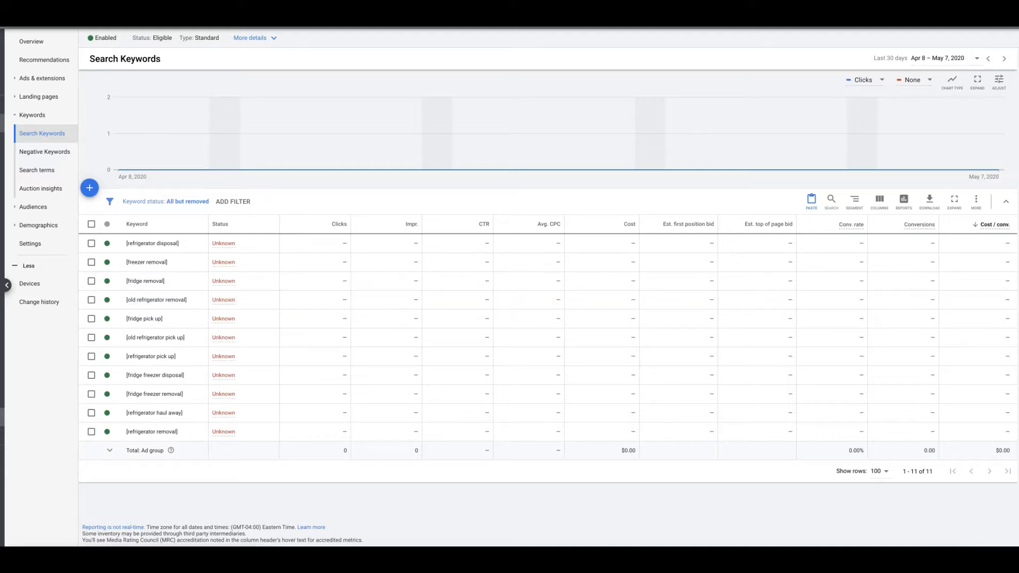
- Return to the campaign's ad groups and examine the conversion rate in the campaign total row
click(39, 80)
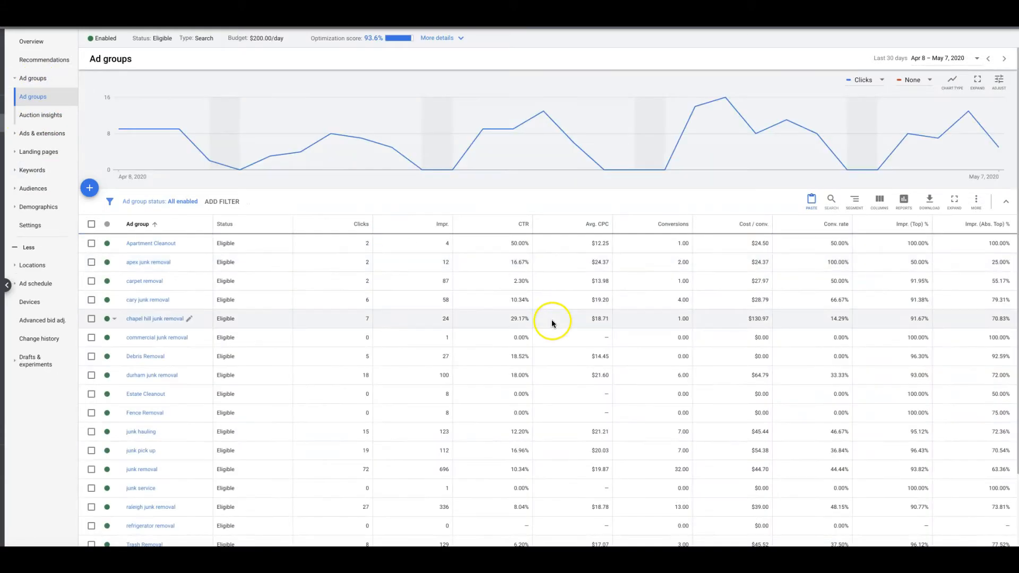
scroll(552, 319, down, 2)
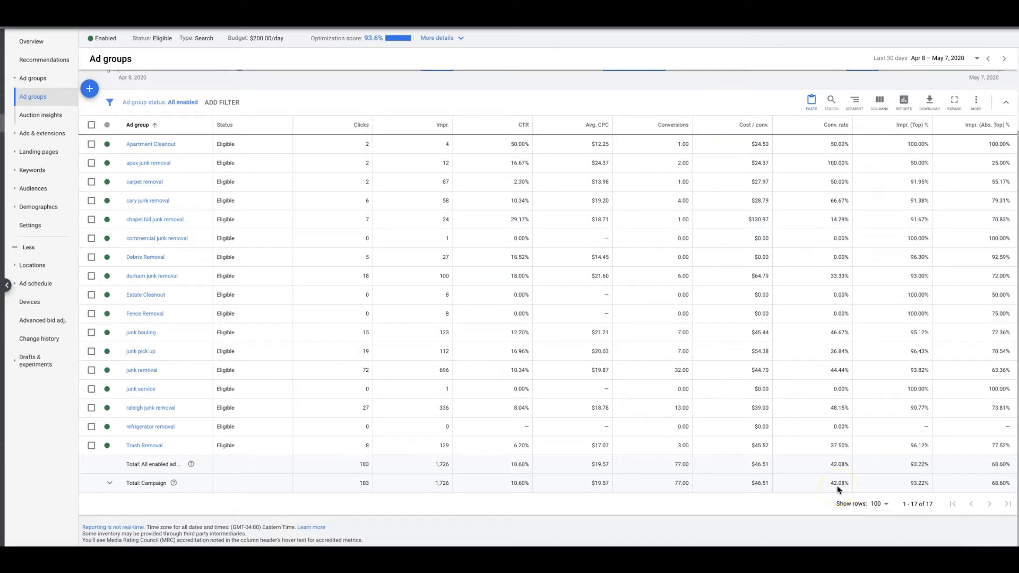
drag(830, 483, 852, 485)
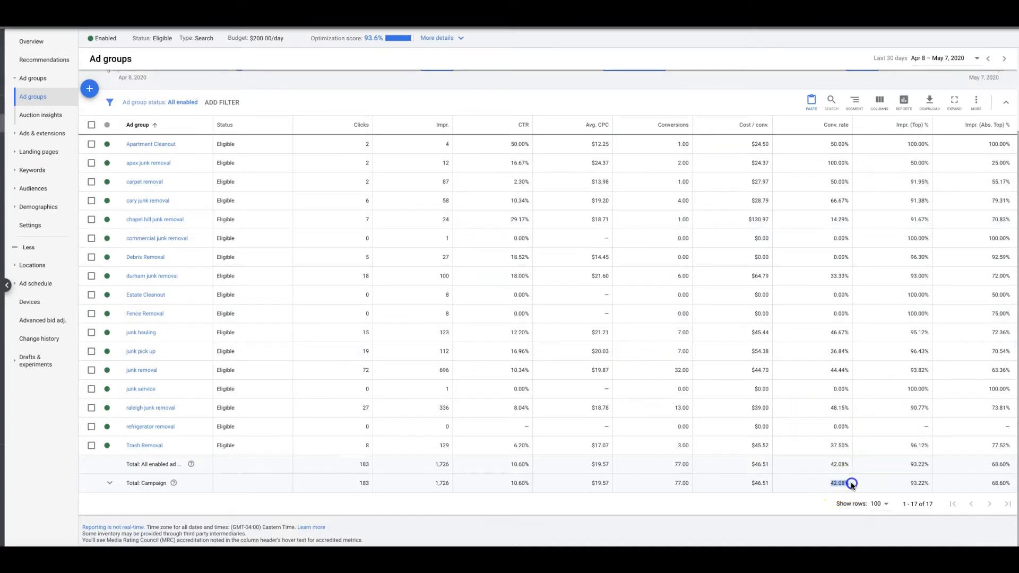